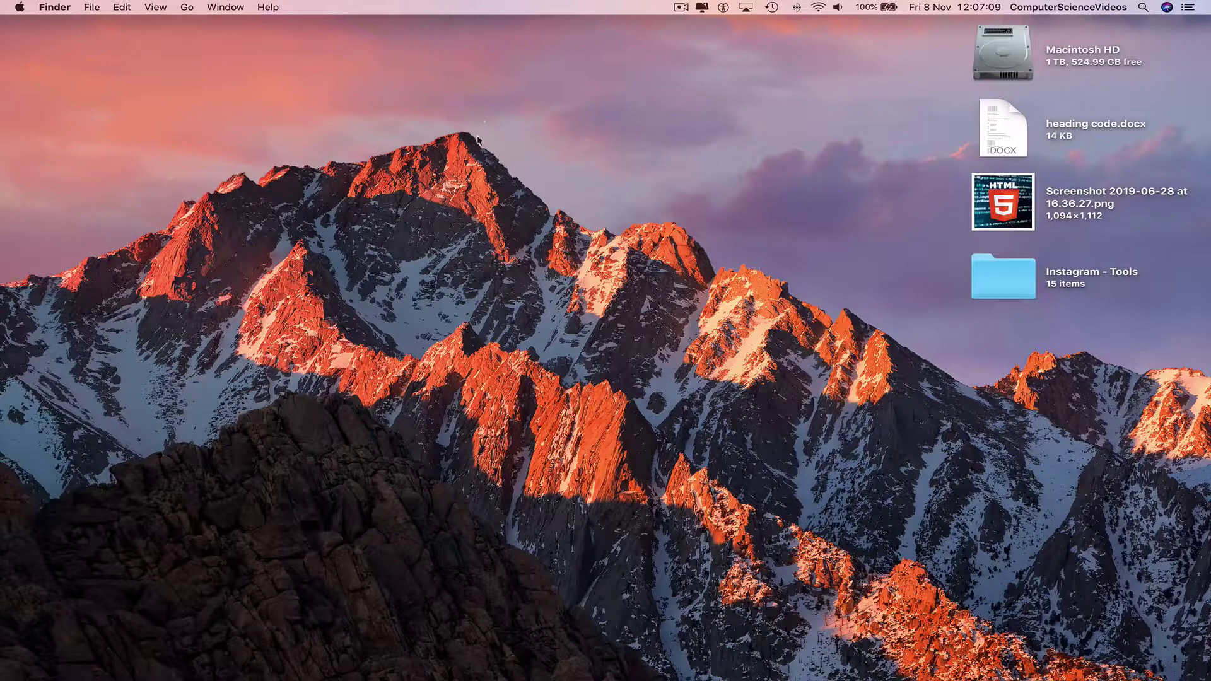
Switch to Safari and open the bookmarked YouTube Studio site
mouse_move(373, 676)
click(203, 670)
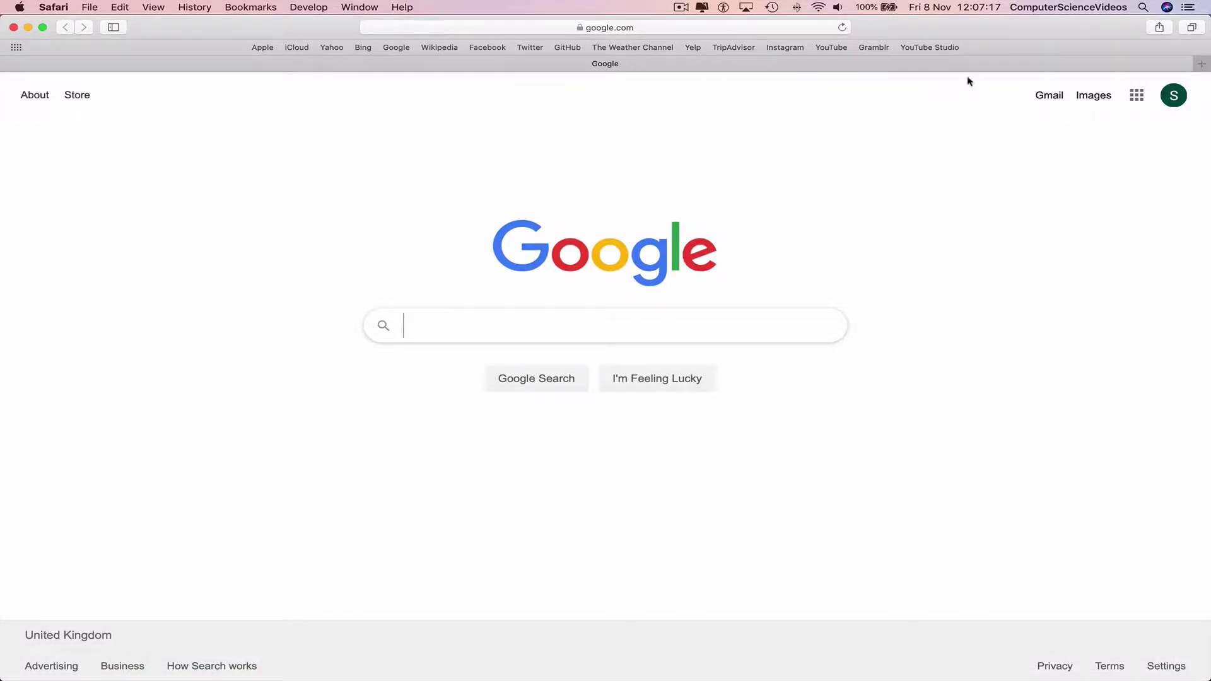
click(936, 48)
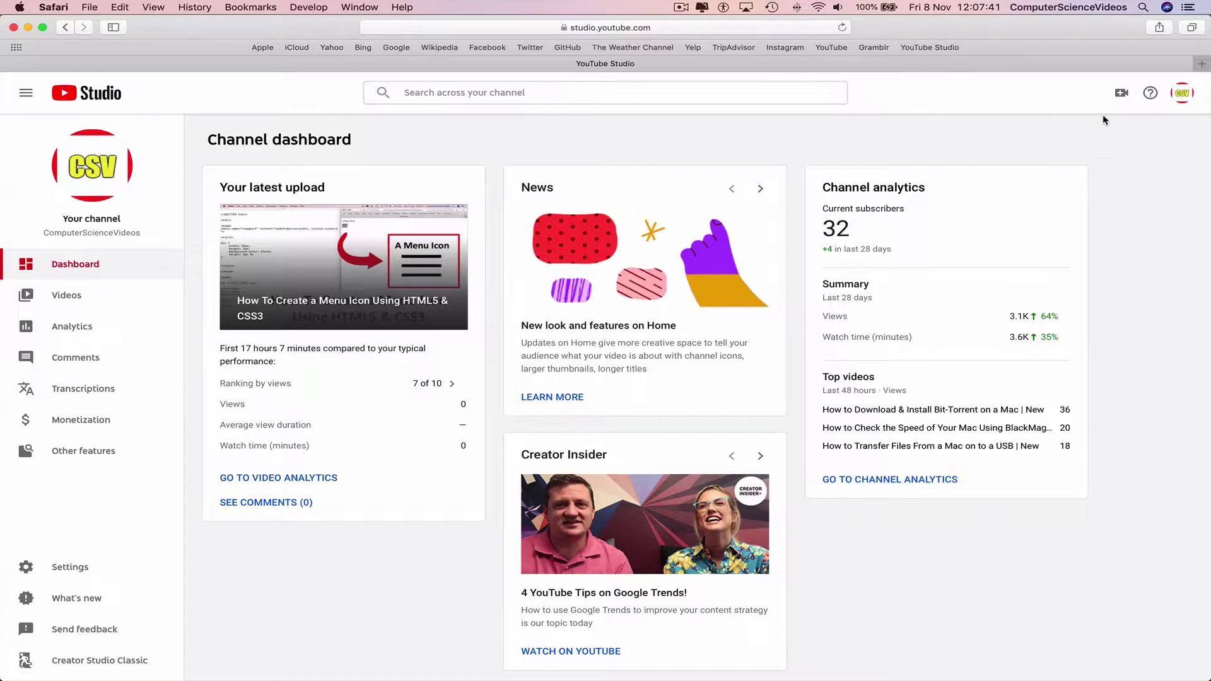
Look through the create options, the help topics and the account options of YouTube Studio, closing each one again
click(1122, 93)
click(1008, 89)
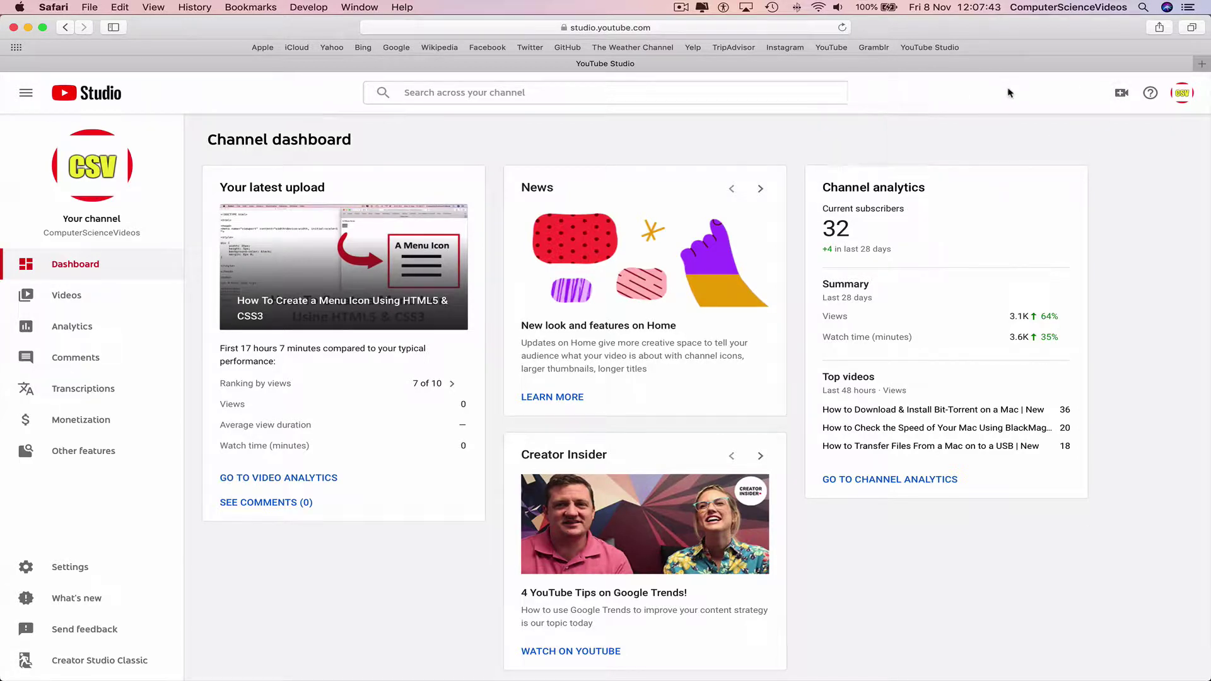
click(1151, 93)
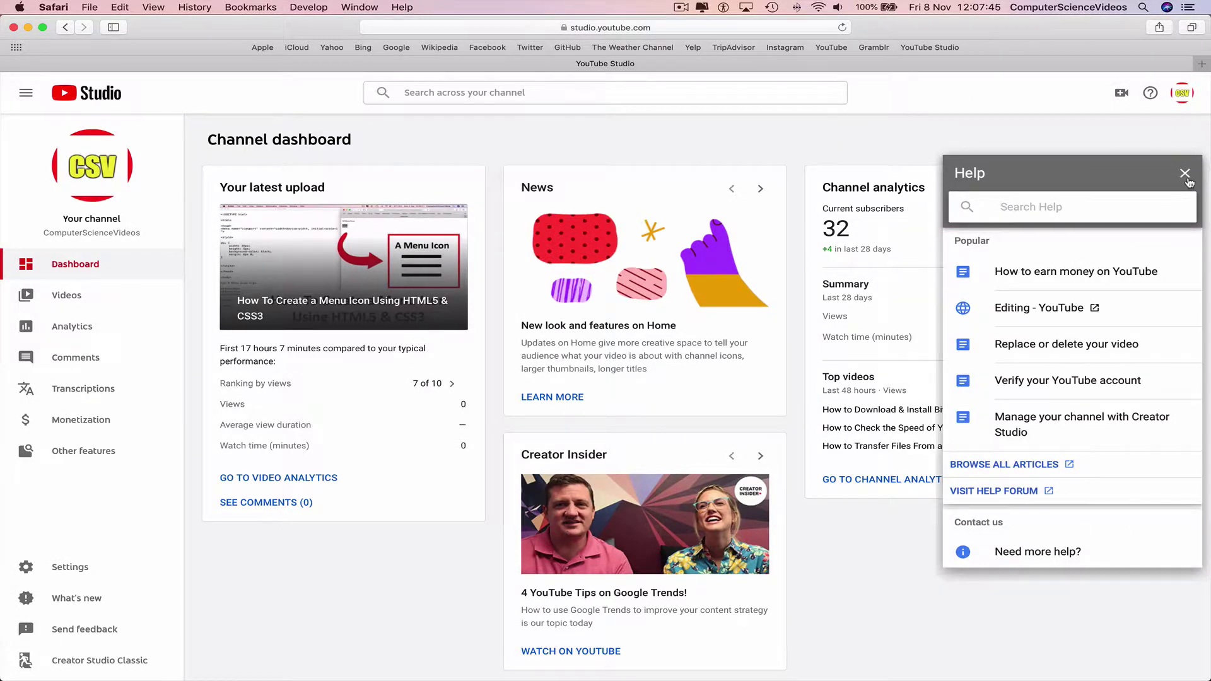
click(1186, 175)
click(1182, 92)
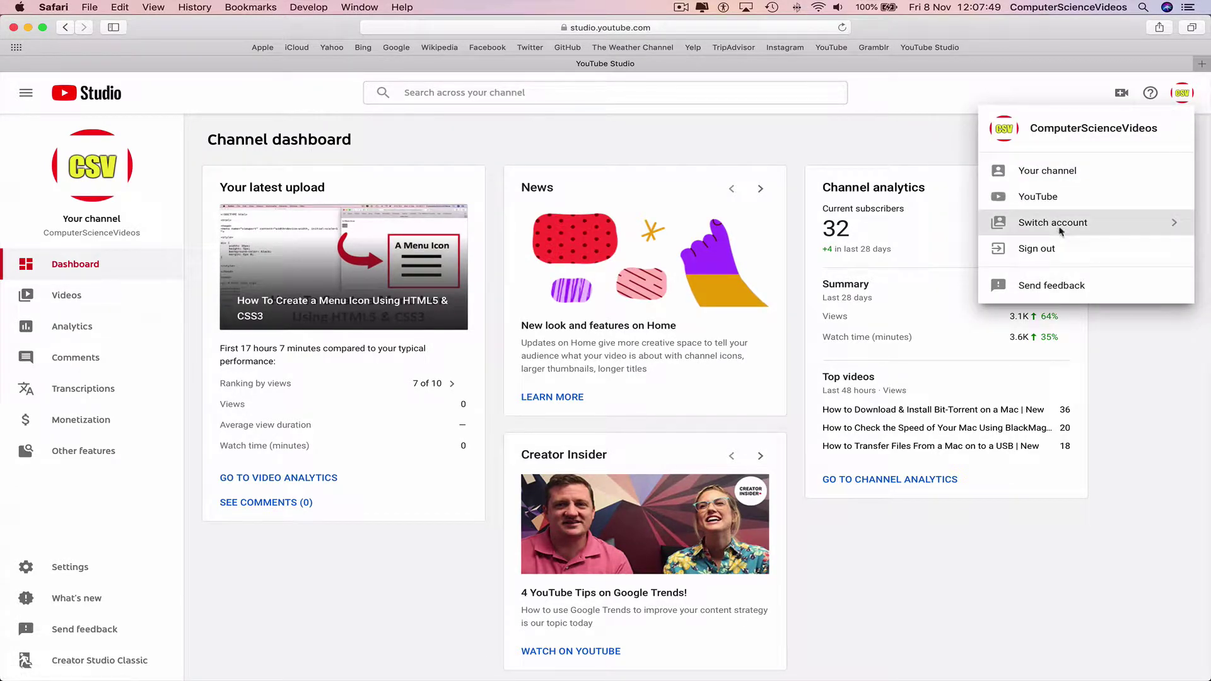
click(1127, 321)
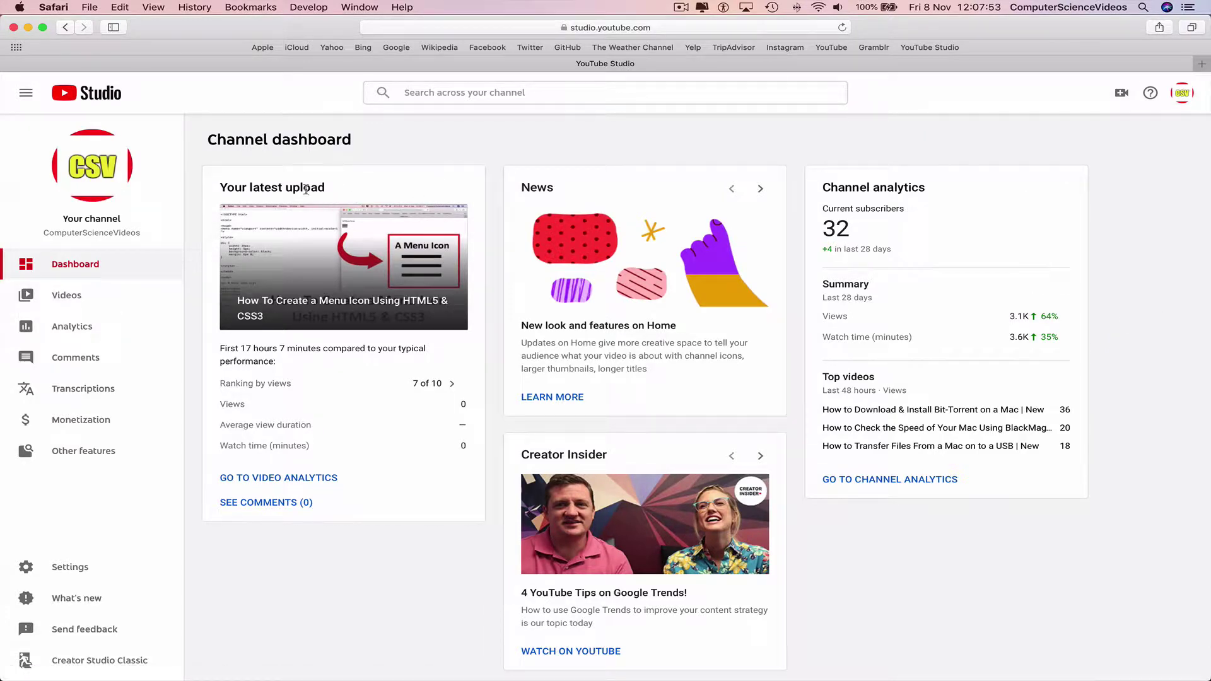
Review the channel dashboard cards, from the latest upload's performance down to the Ideas for you section
mouse_move(435, 382)
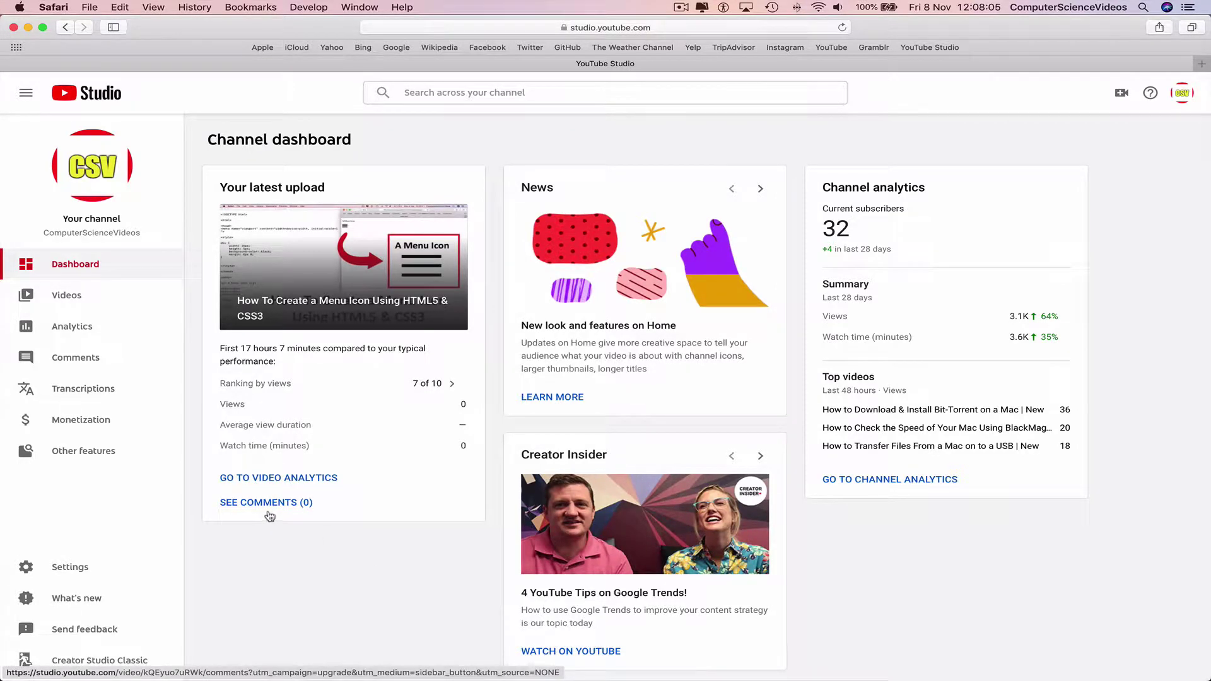
scroll(669, 385, down, 4)
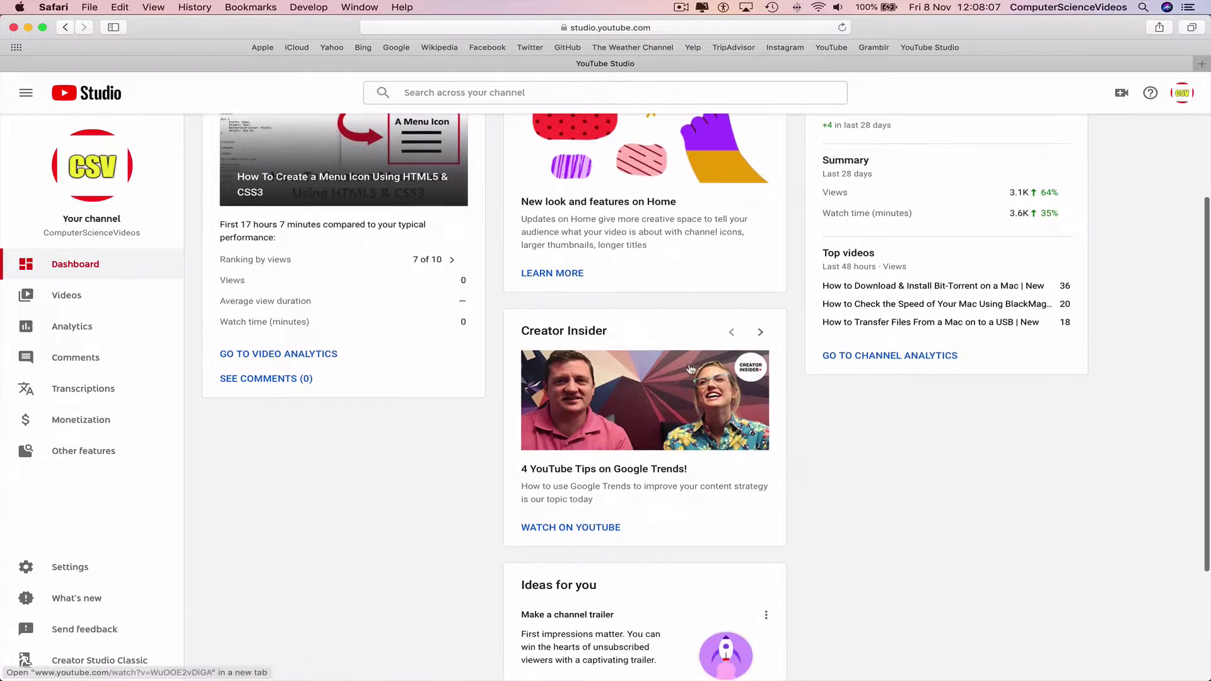
scroll(723, 354, down, 5)
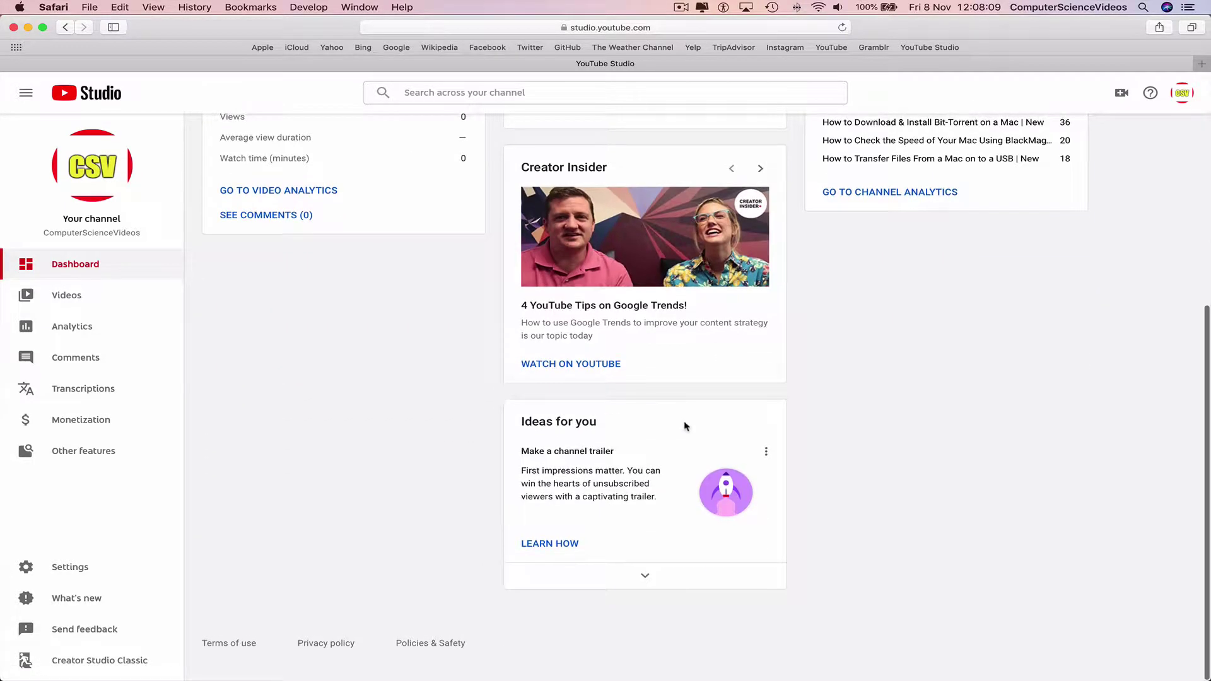
scroll(683, 425, up, 5)
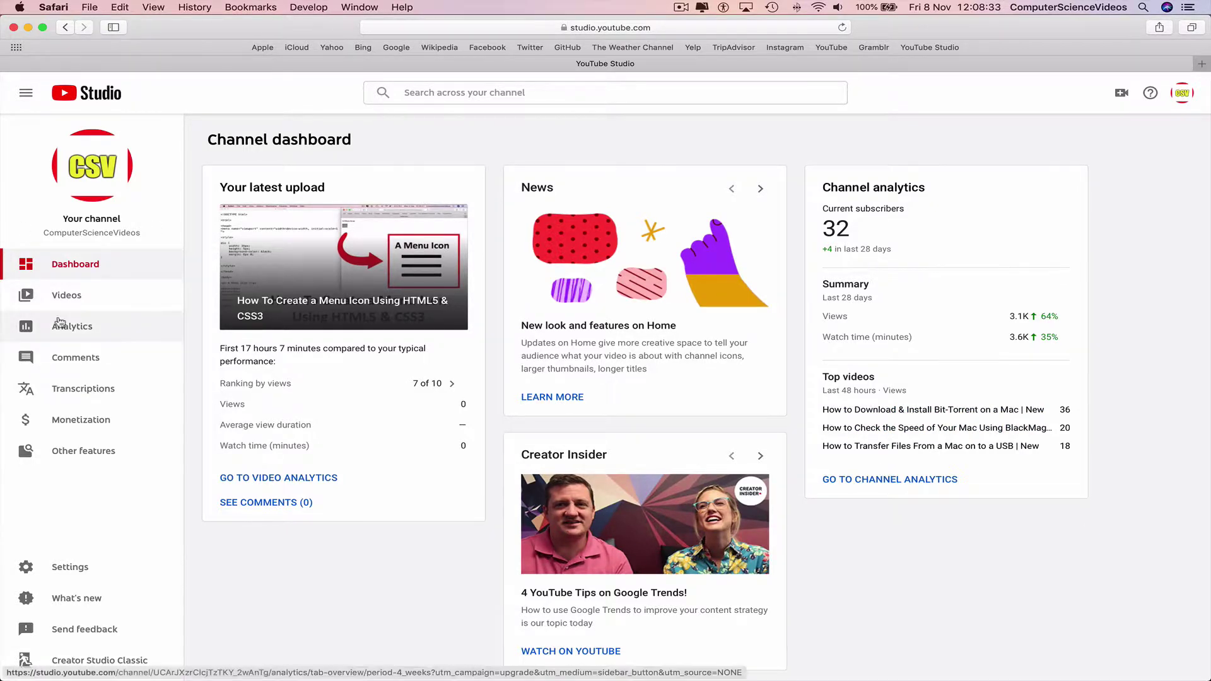
Open the channel's list of uploaded videos and show 50 rows per page
click(94, 296)
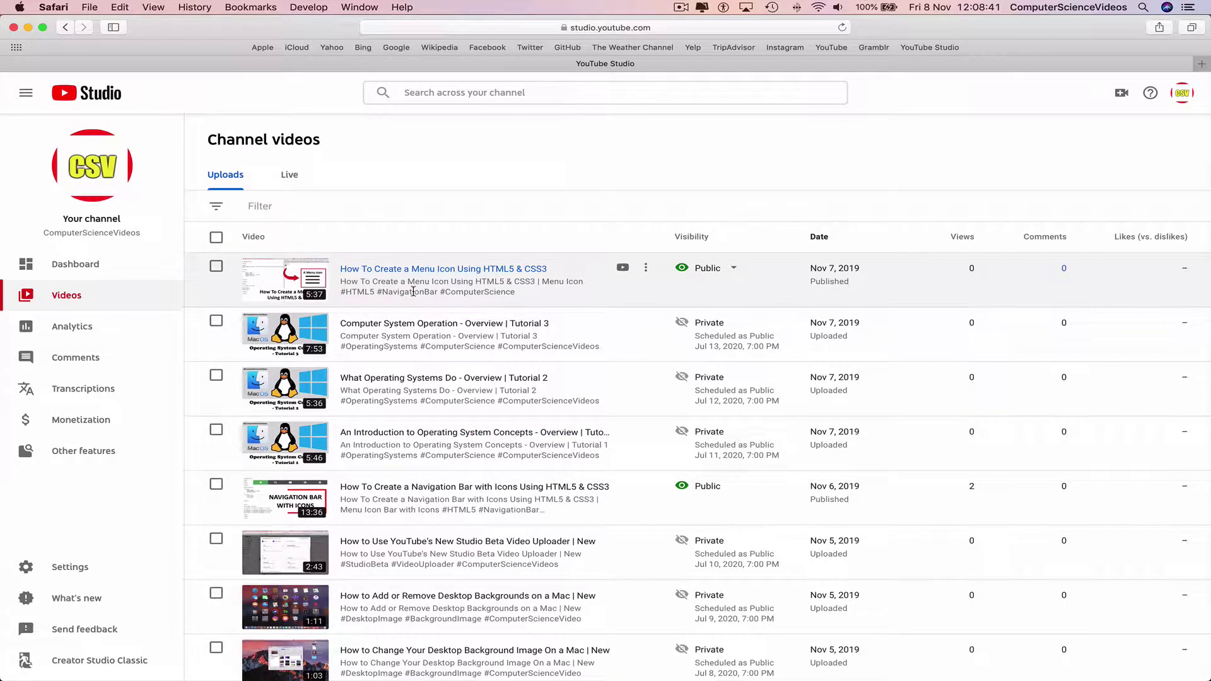
scroll(587, 327, down, 20)
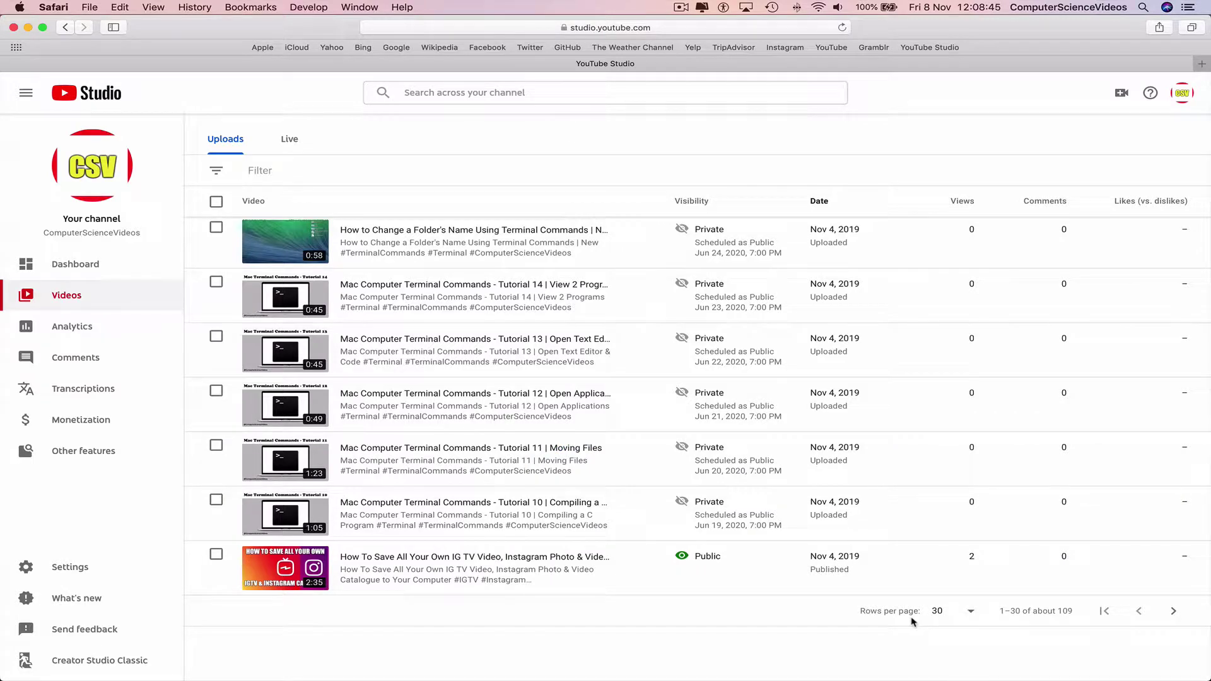
click(971, 613)
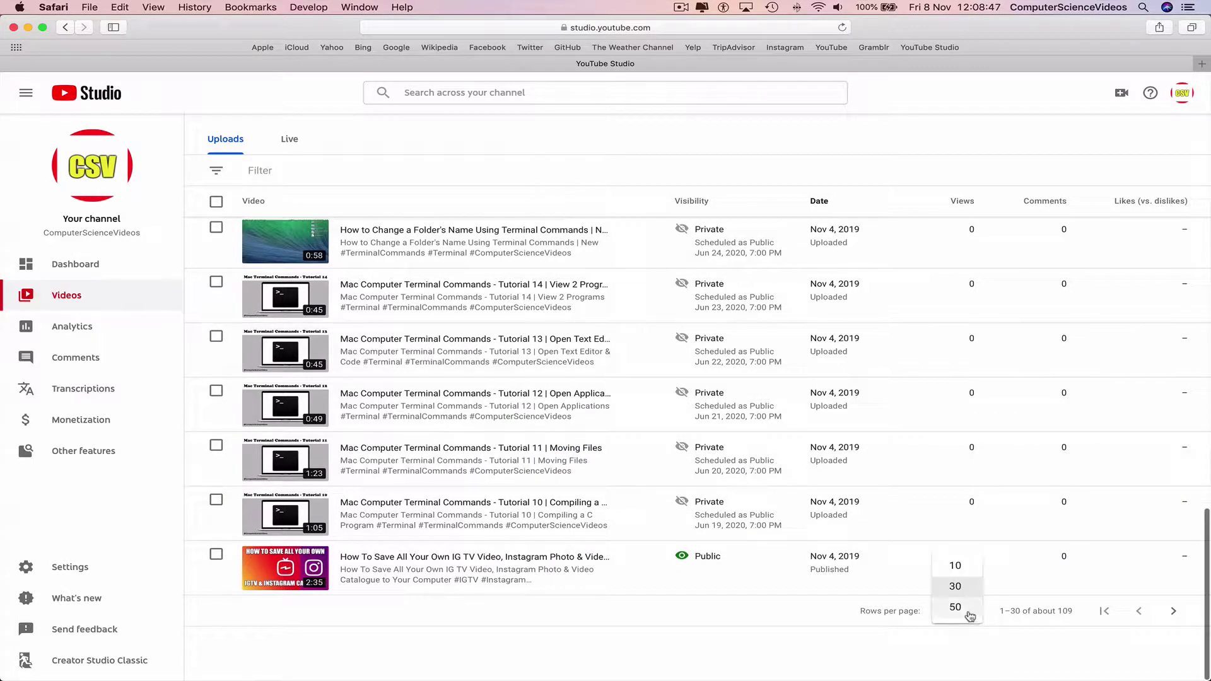
click(957, 606)
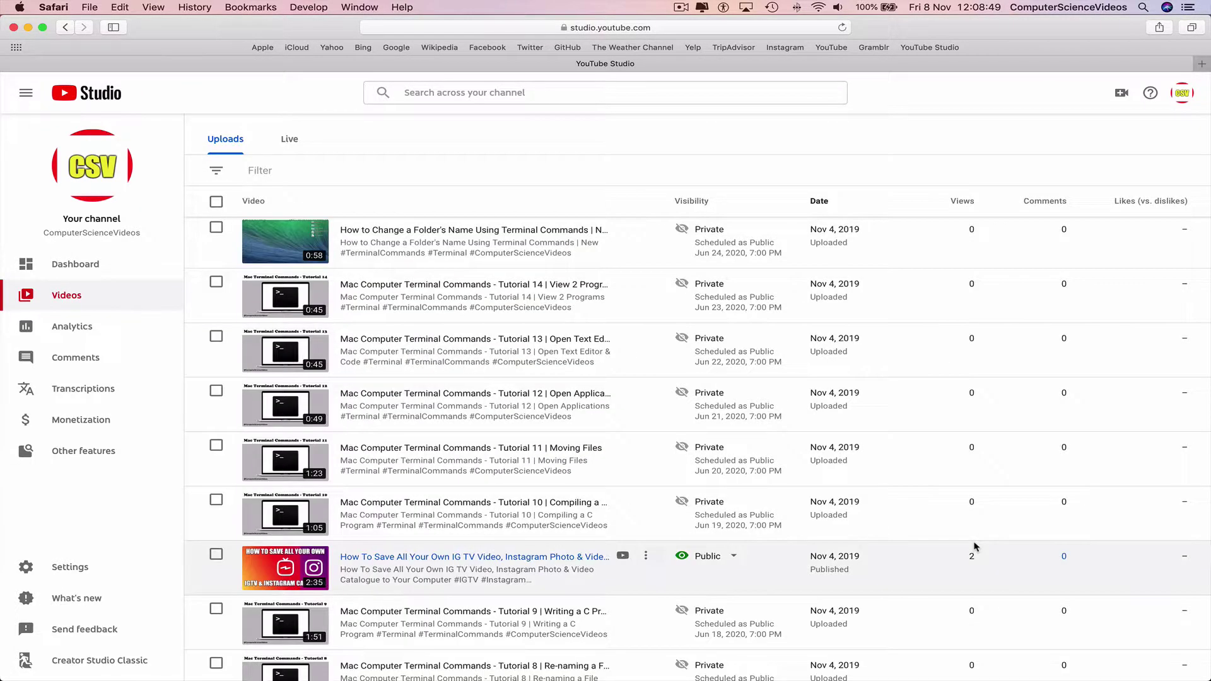
Reduce the uploads list to 10 rows per page and flip to the second page and back to the first
scroll(974, 546, down, 15)
click(970, 612)
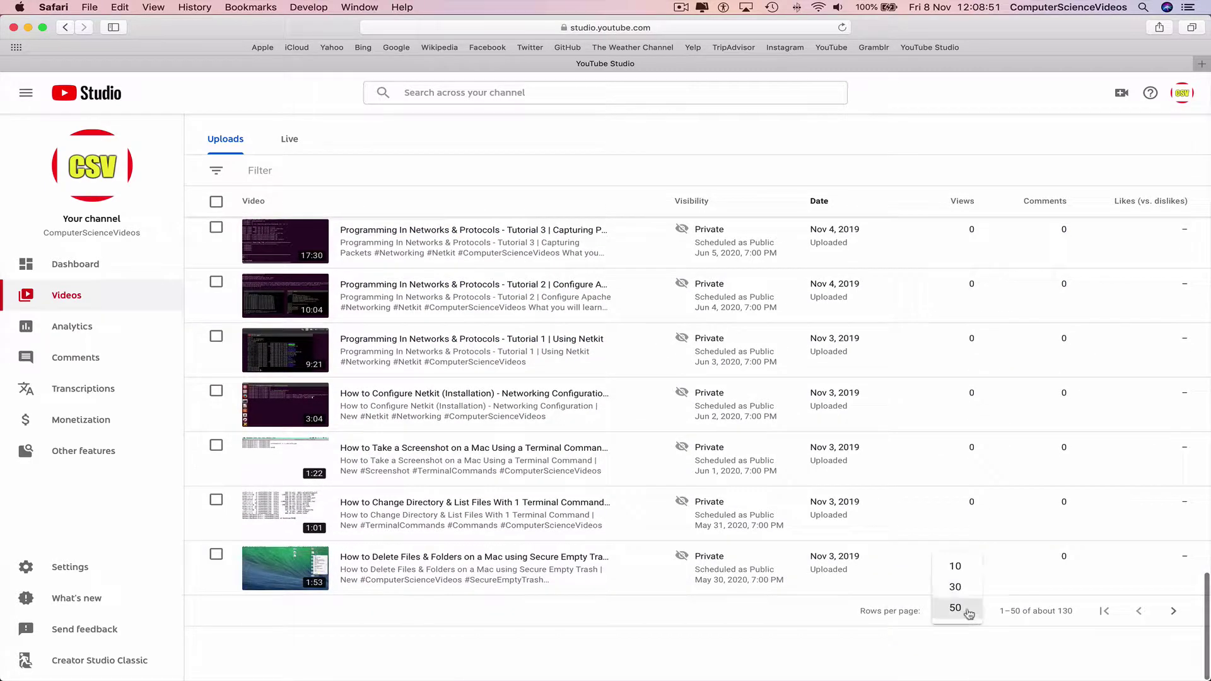
click(955, 567)
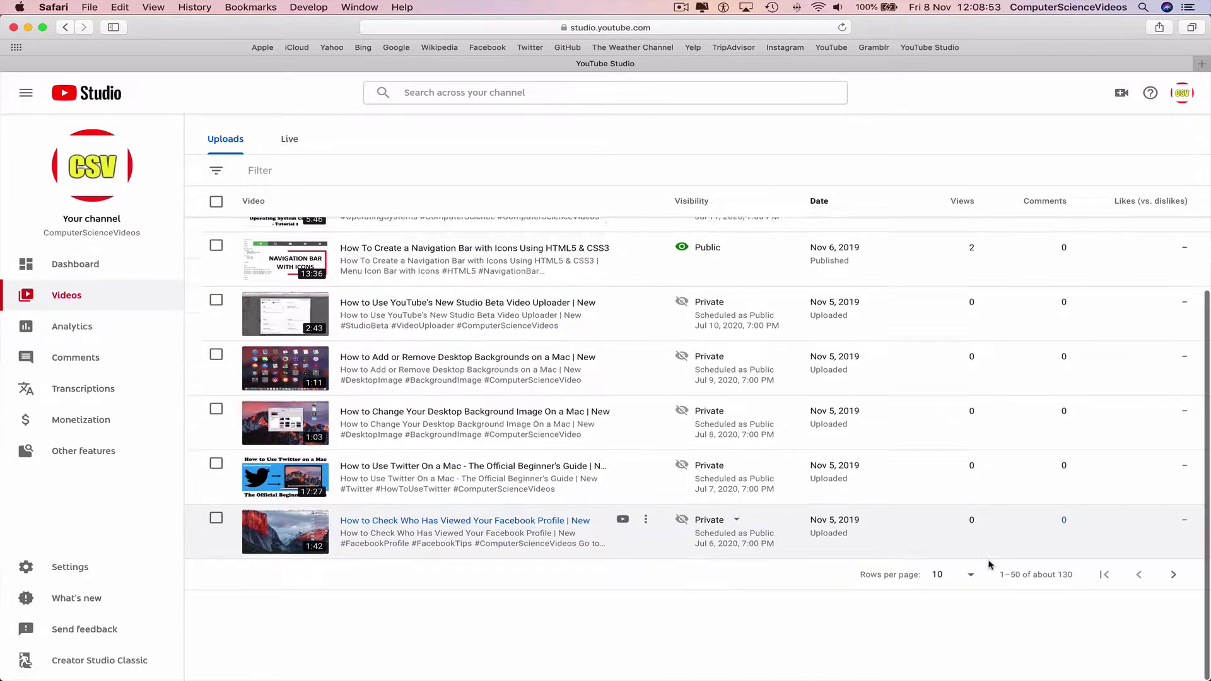
click(1173, 611)
scroll(1181, 615, down, 5)
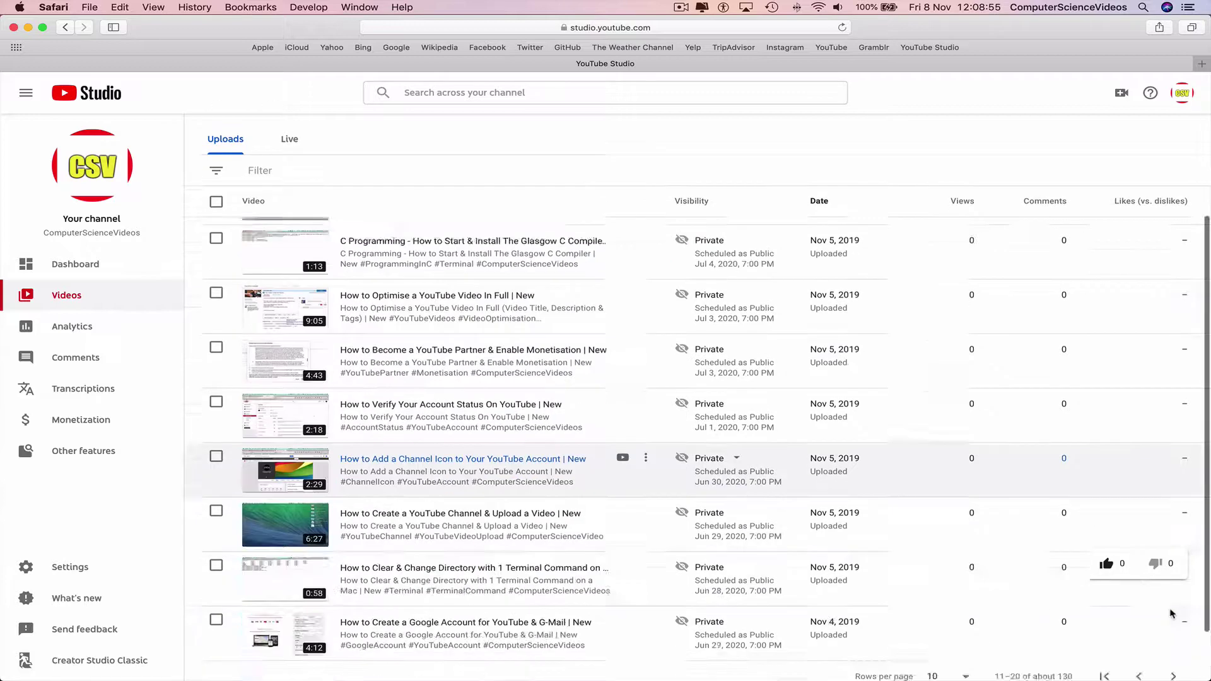
click(1107, 616)
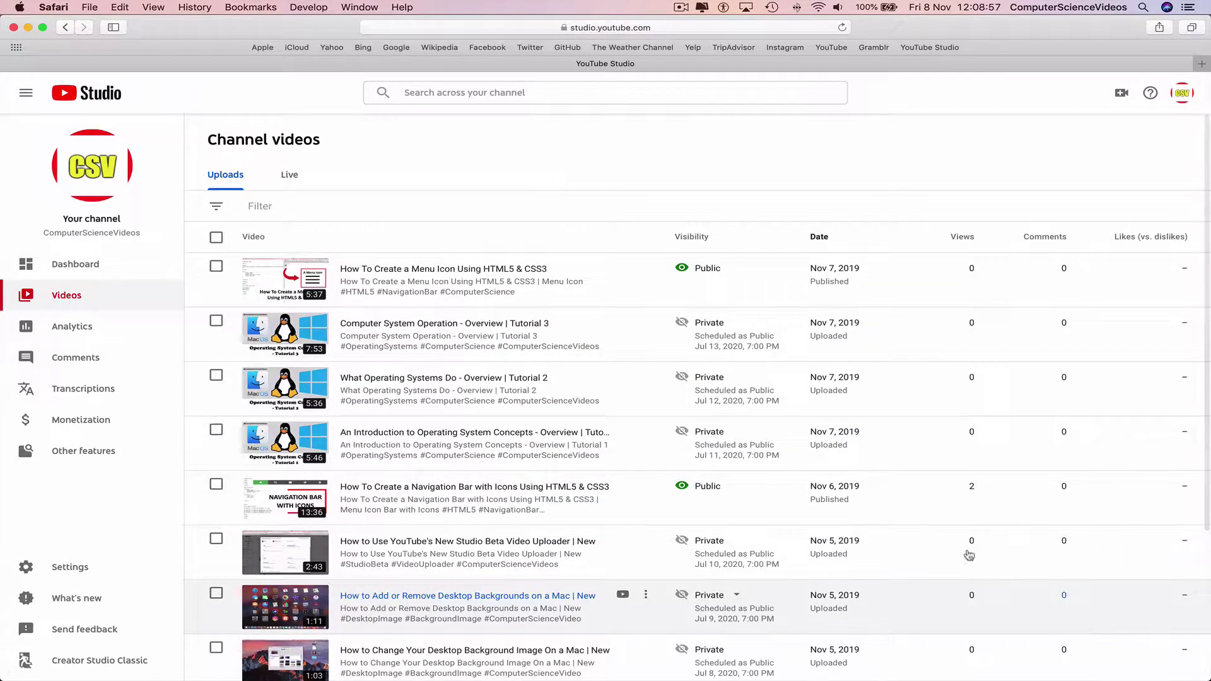
Set the uploads list to 50 rows per page again
scroll(968, 549, down, 5)
click(971, 612)
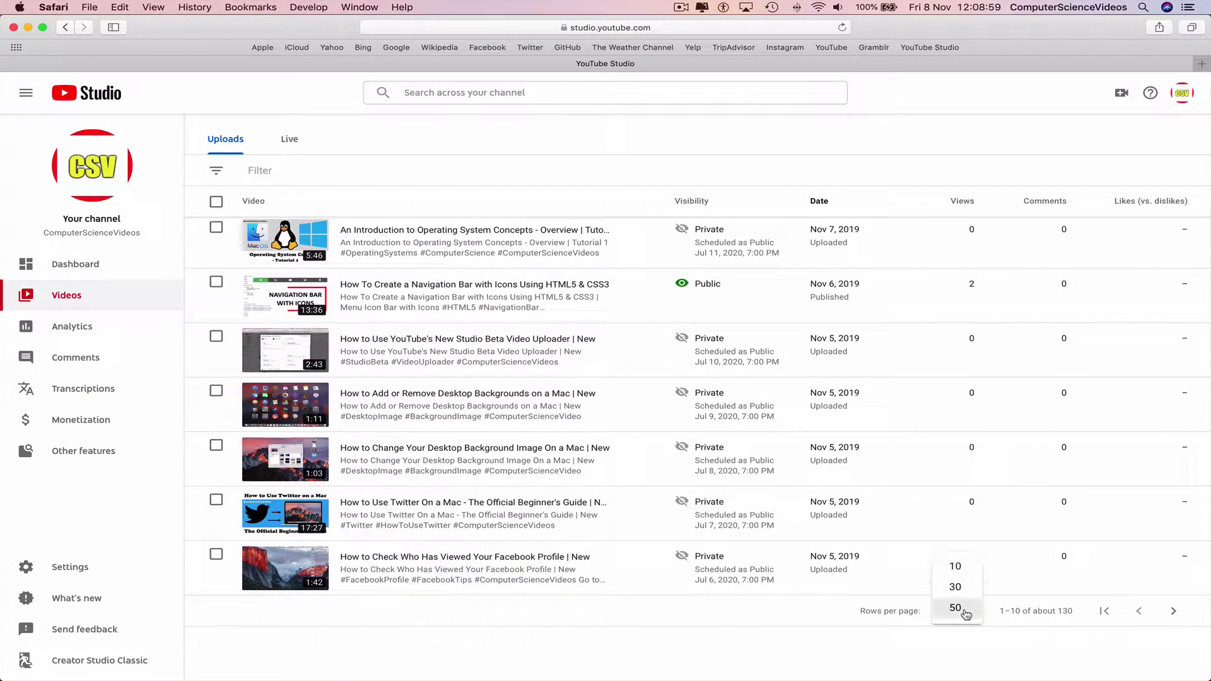
click(965, 609)
Page through the 50-row uploads list as far as the October 2018 videos, and return to the first page
scroll(940, 562, down, 15)
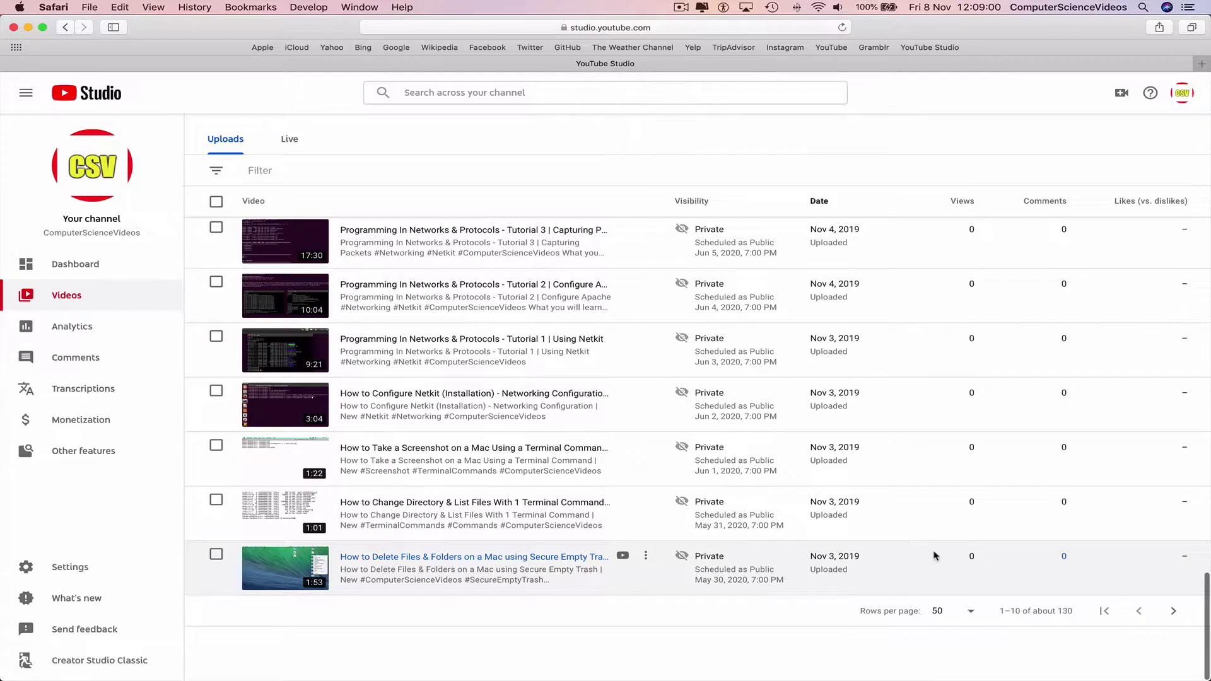
click(1171, 614)
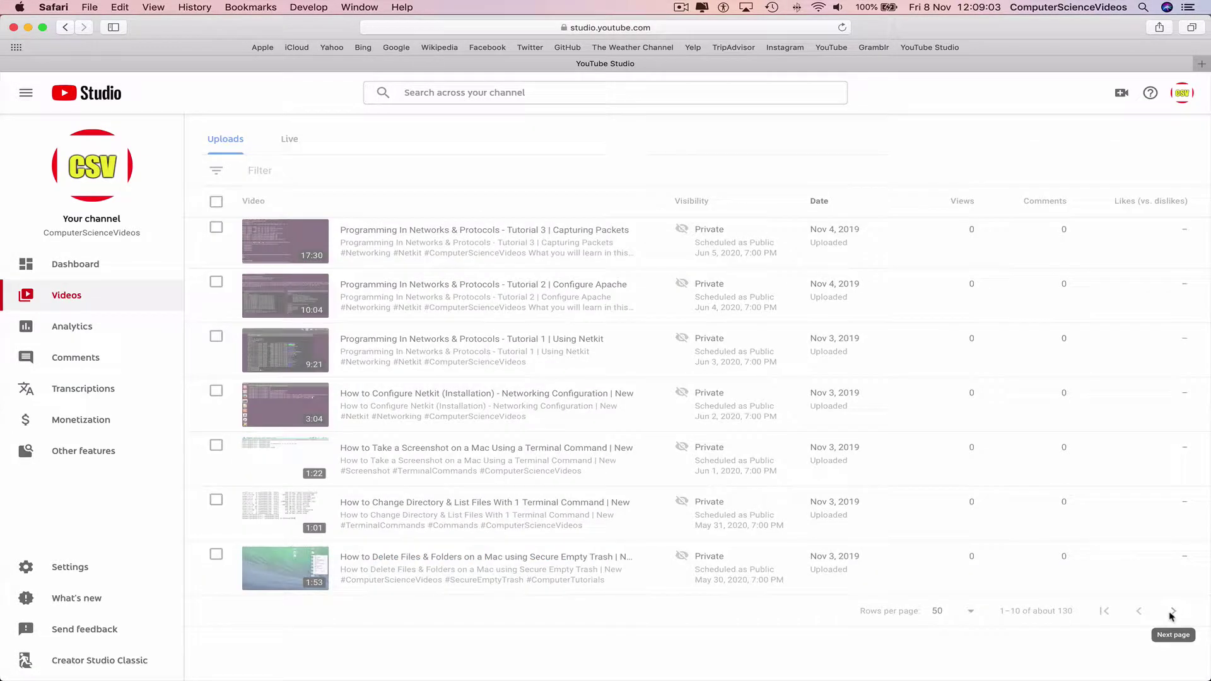
scroll(1170, 615, down, 20)
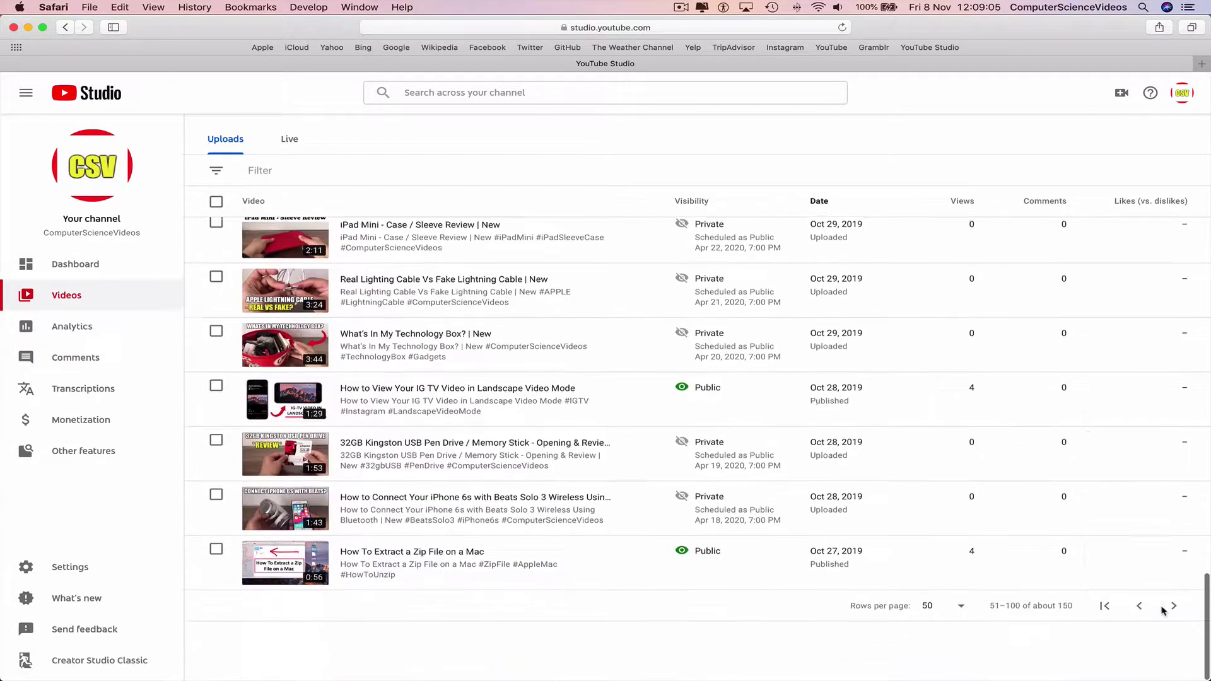
click(1173, 609)
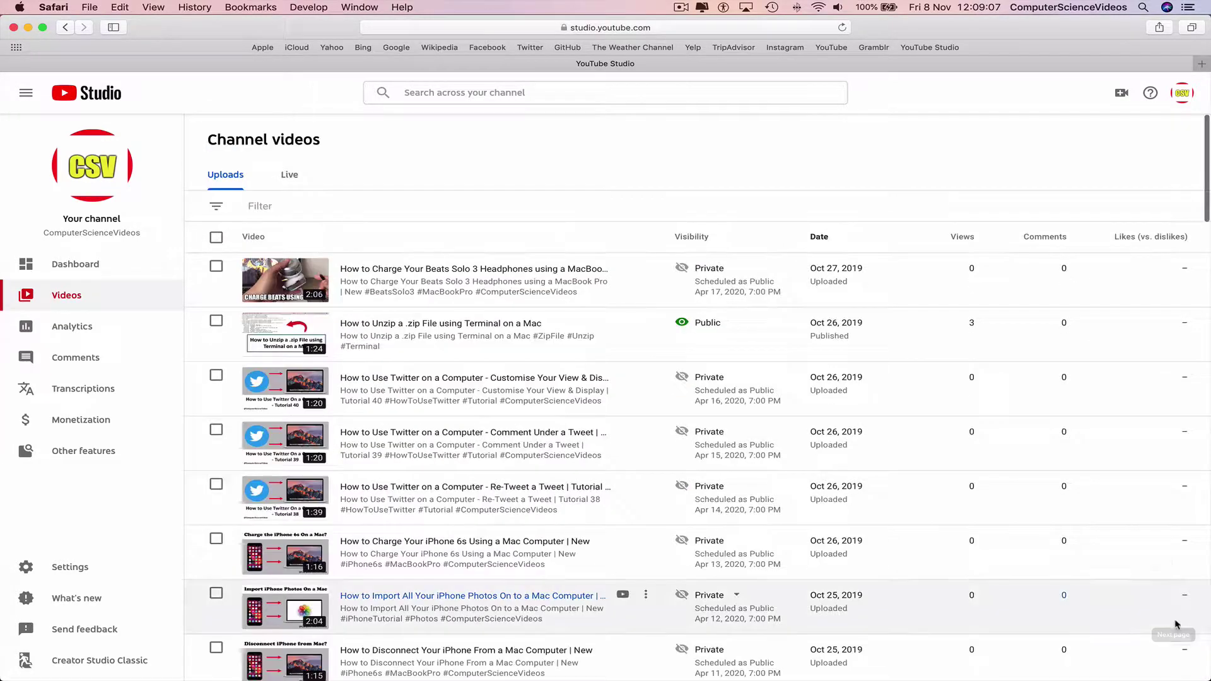
scroll(1176, 623, down, 20)
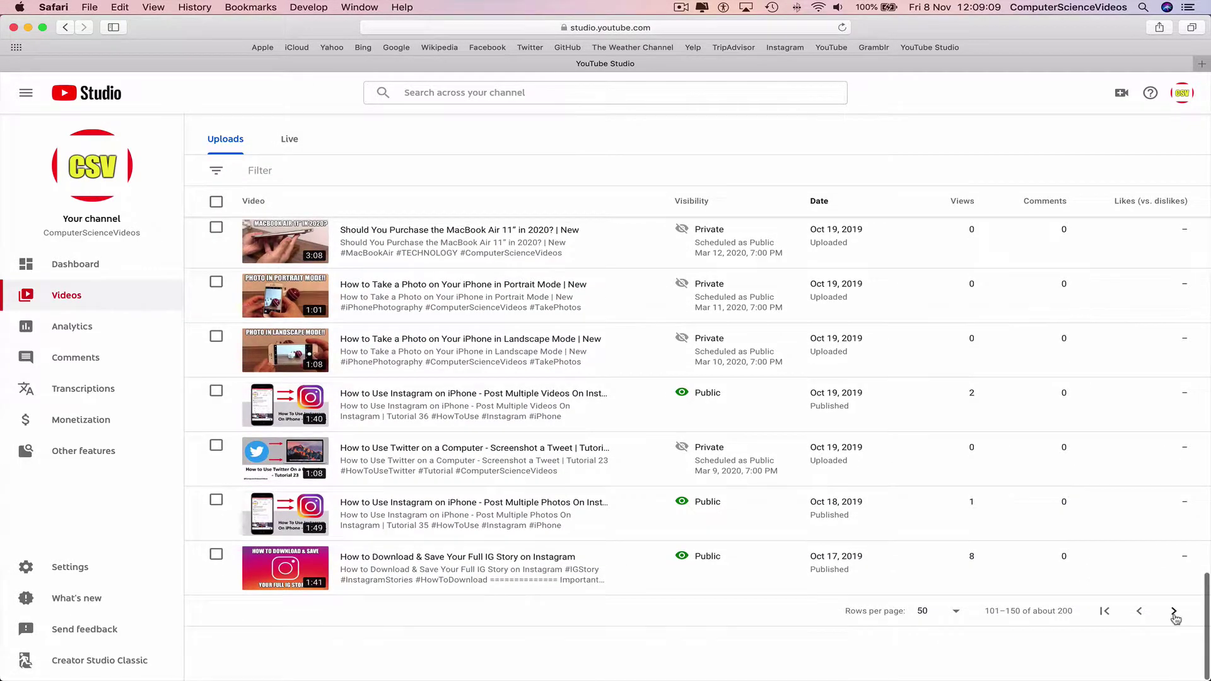
click(1174, 612)
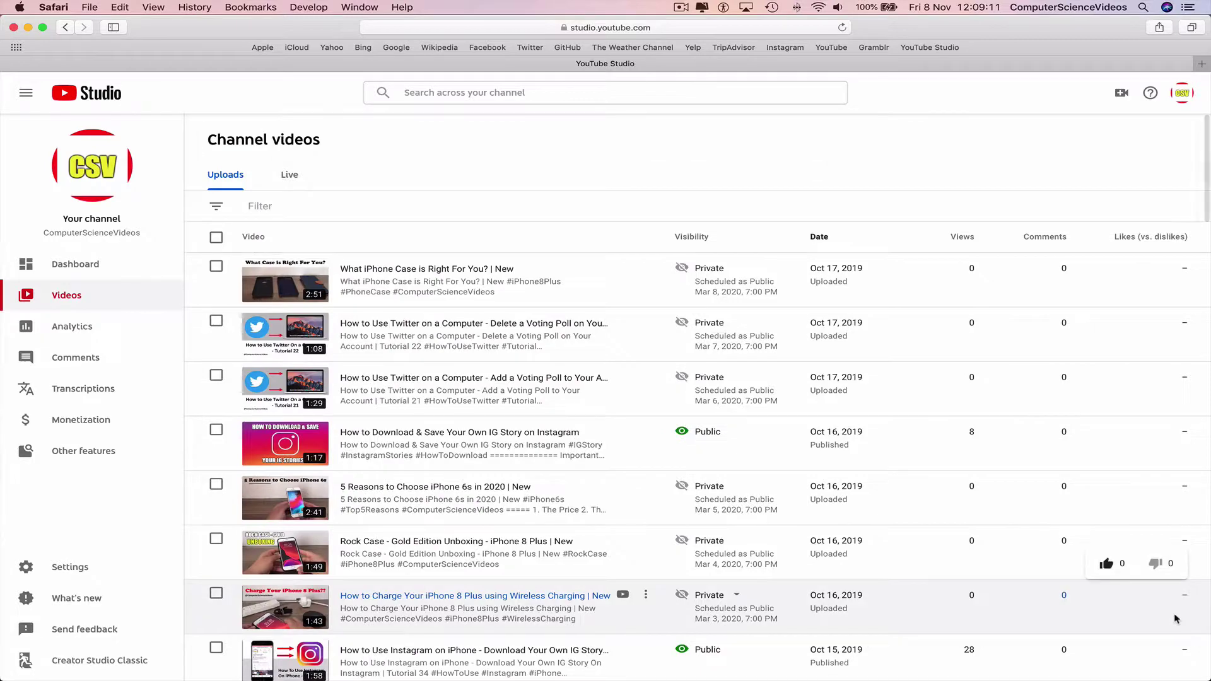
scroll(1175, 619, down, 20)
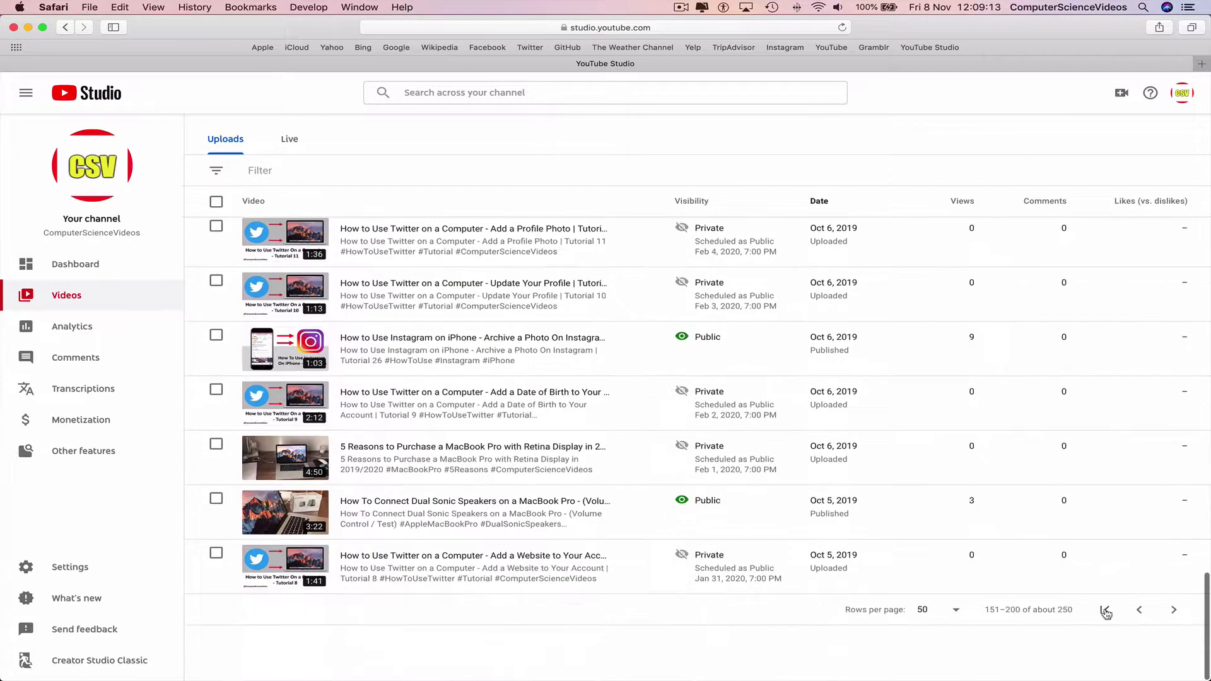
click(1174, 612)
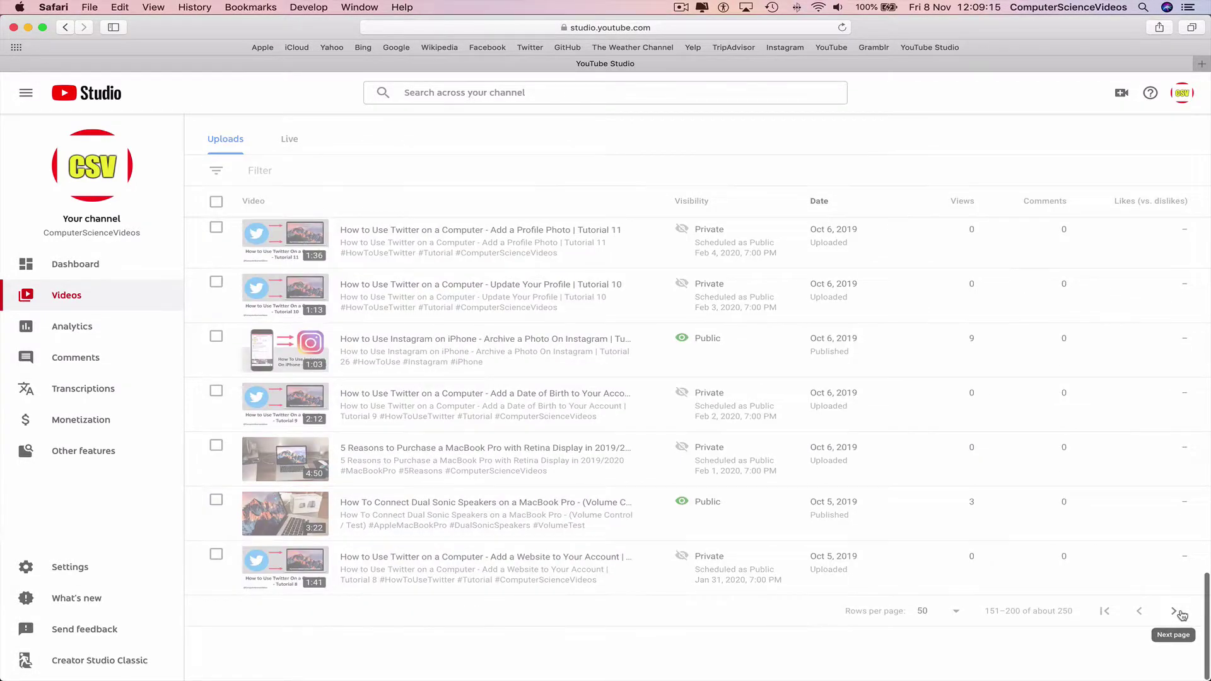
scroll(1138, 577, down, 20)
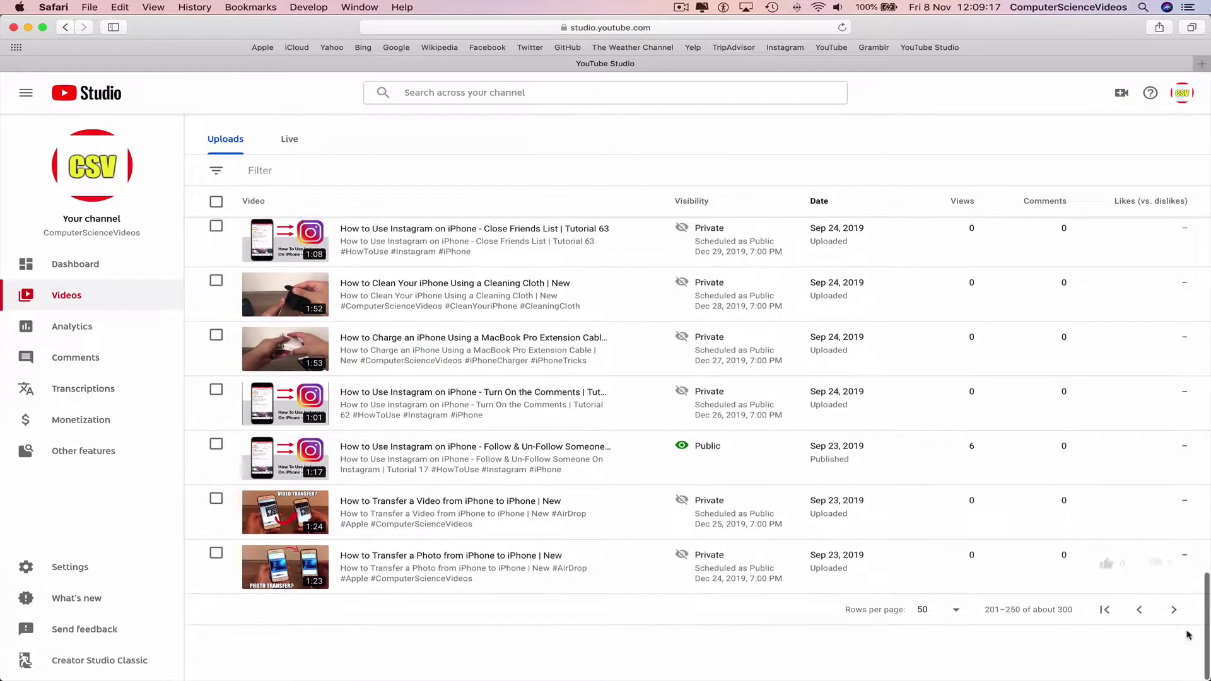
click(1175, 612)
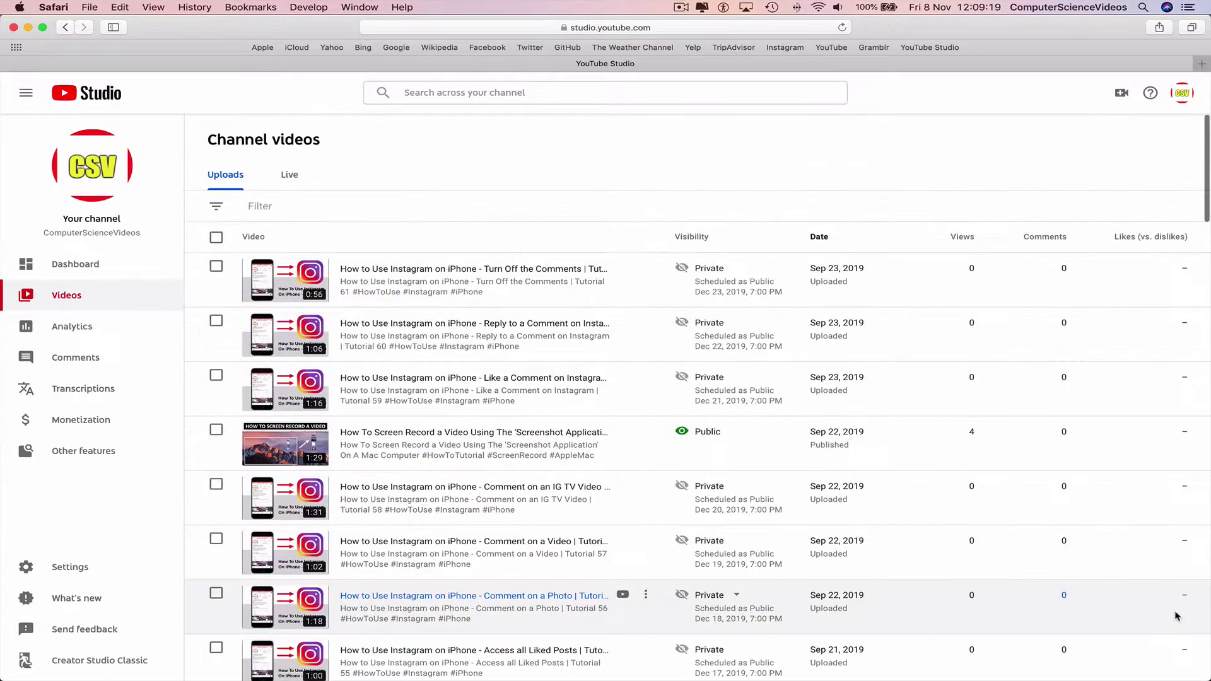
scroll(1177, 617, down, 20)
click(1175, 612)
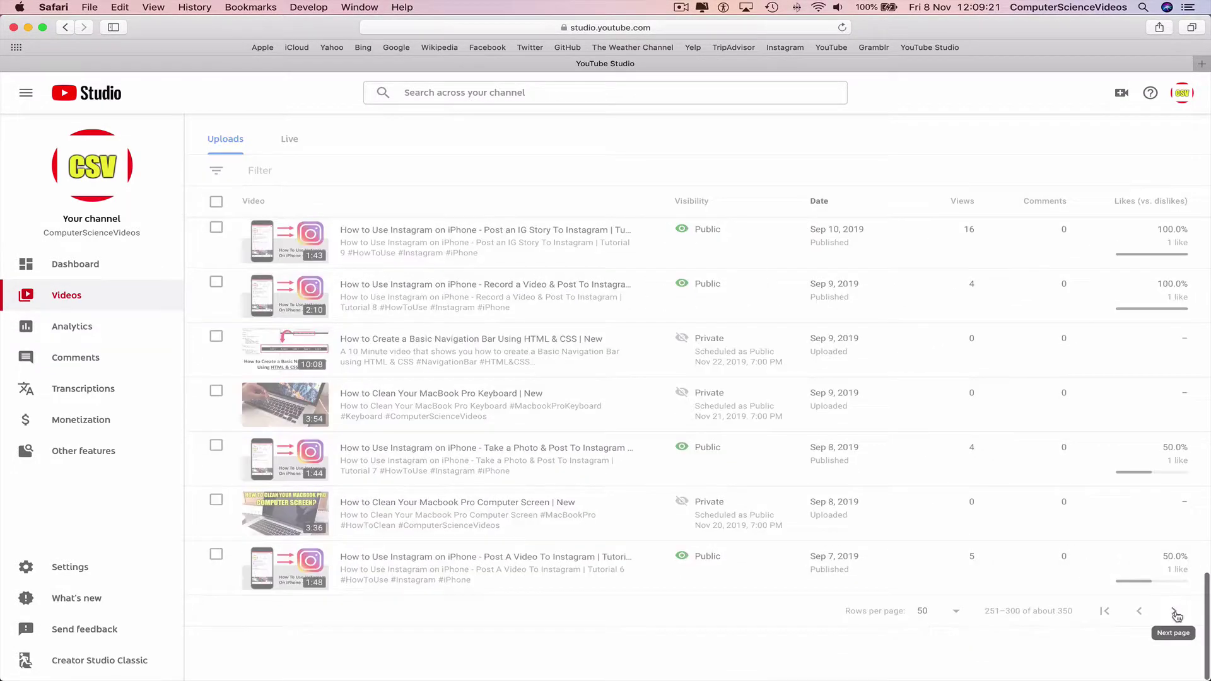
scroll(1177, 616, down, 20)
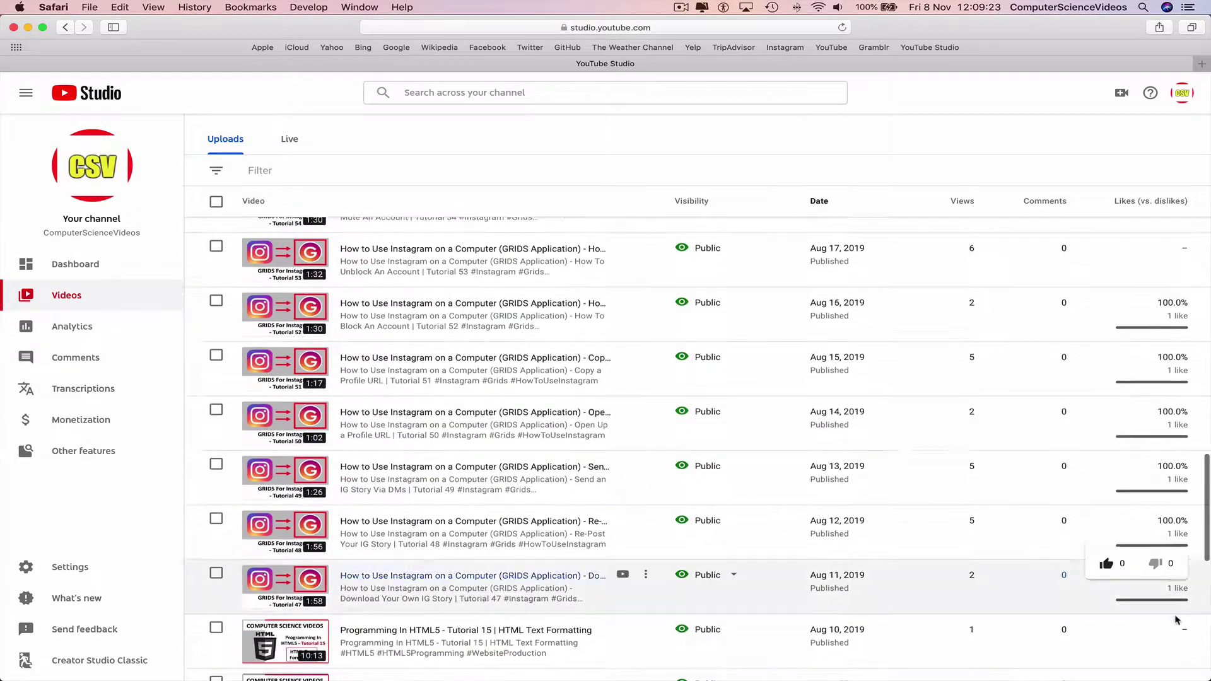
scroll(1177, 621, down, 5)
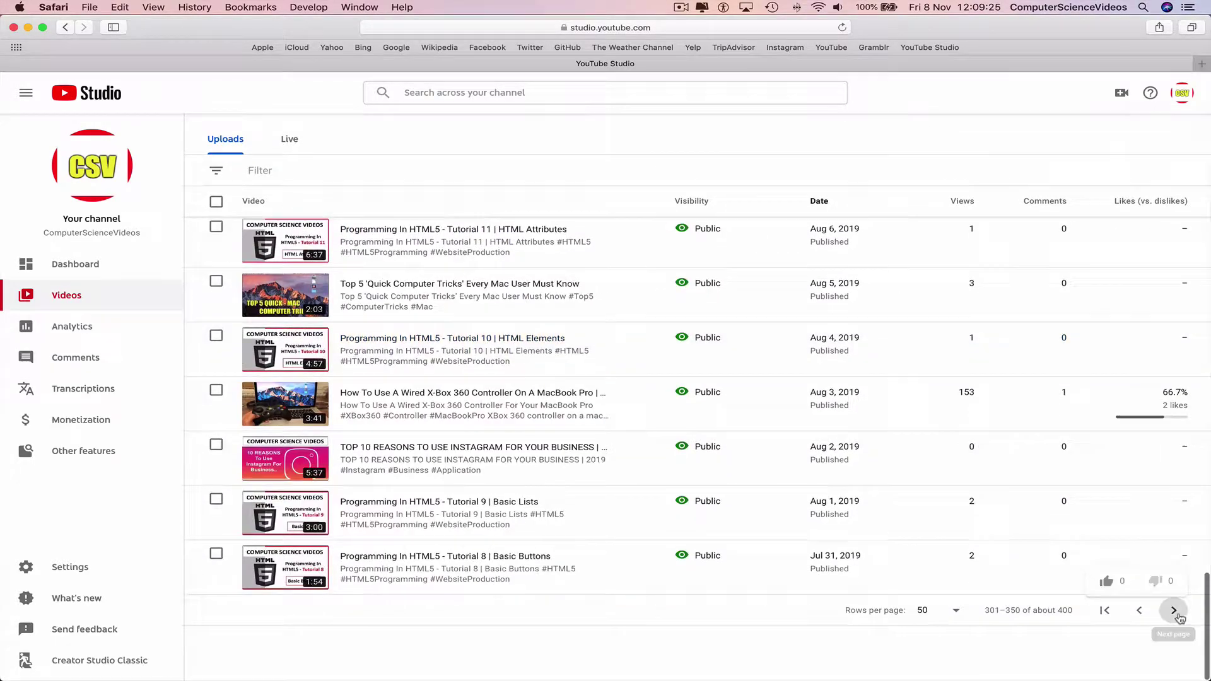
click(1176, 611)
scroll(1181, 618, down, 20)
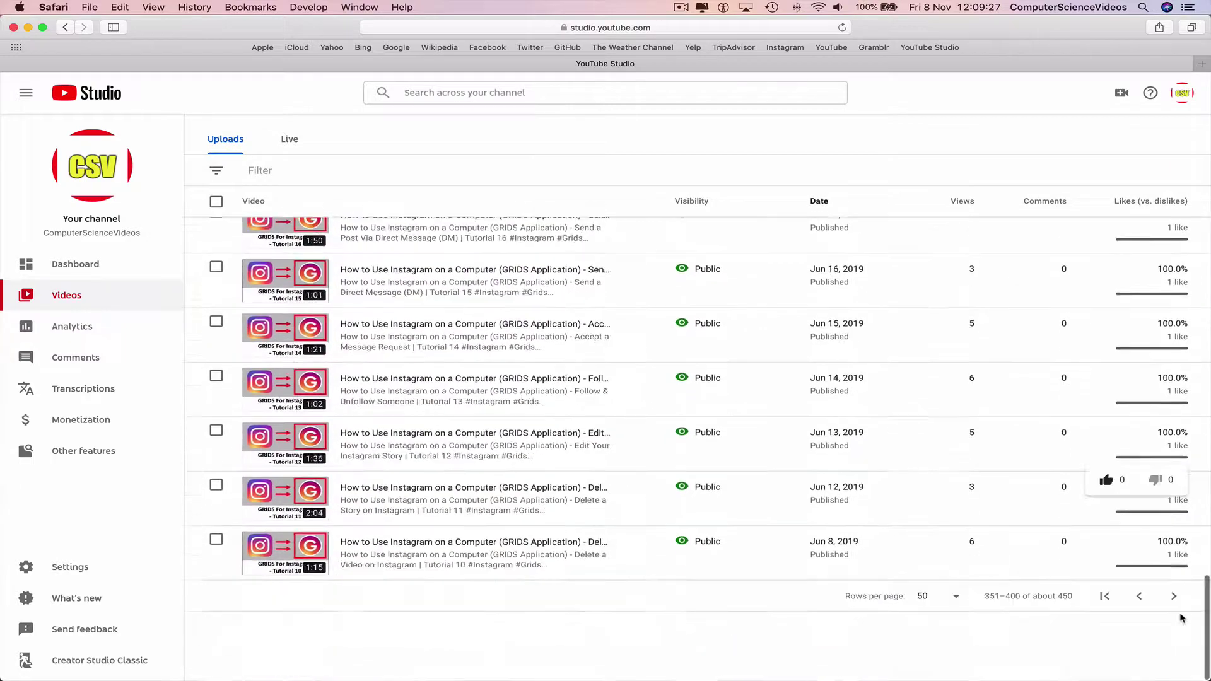
click(1175, 610)
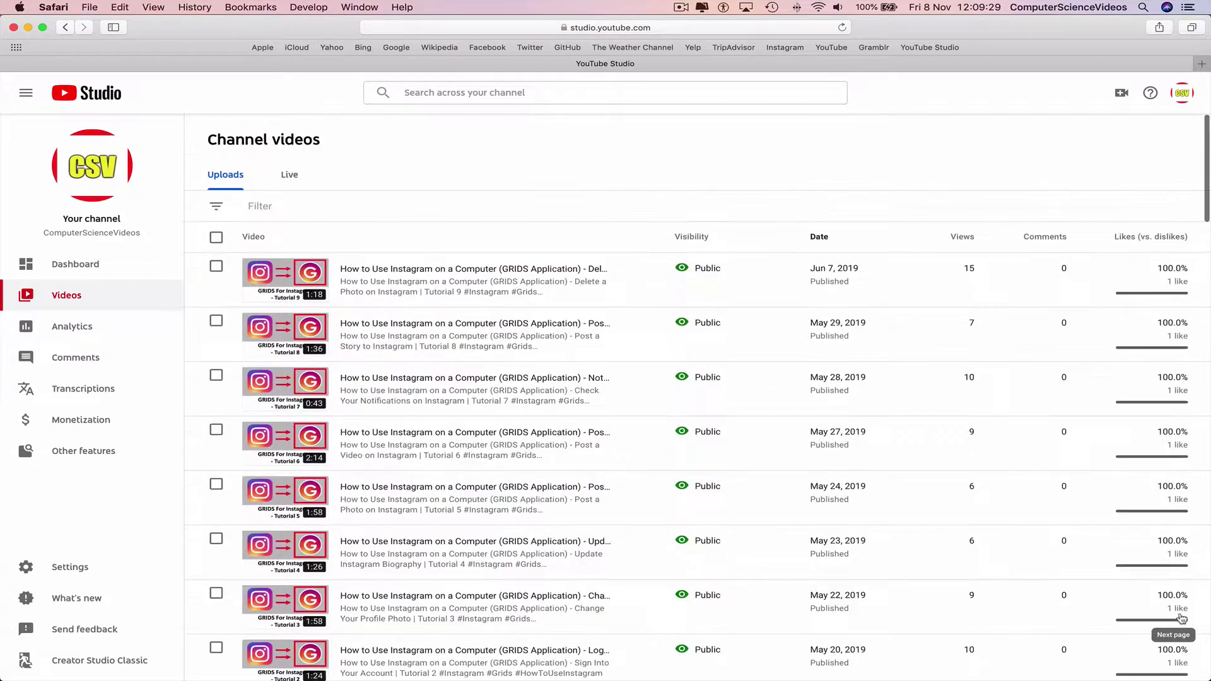
scroll(1181, 618, down, 20)
click(1182, 619)
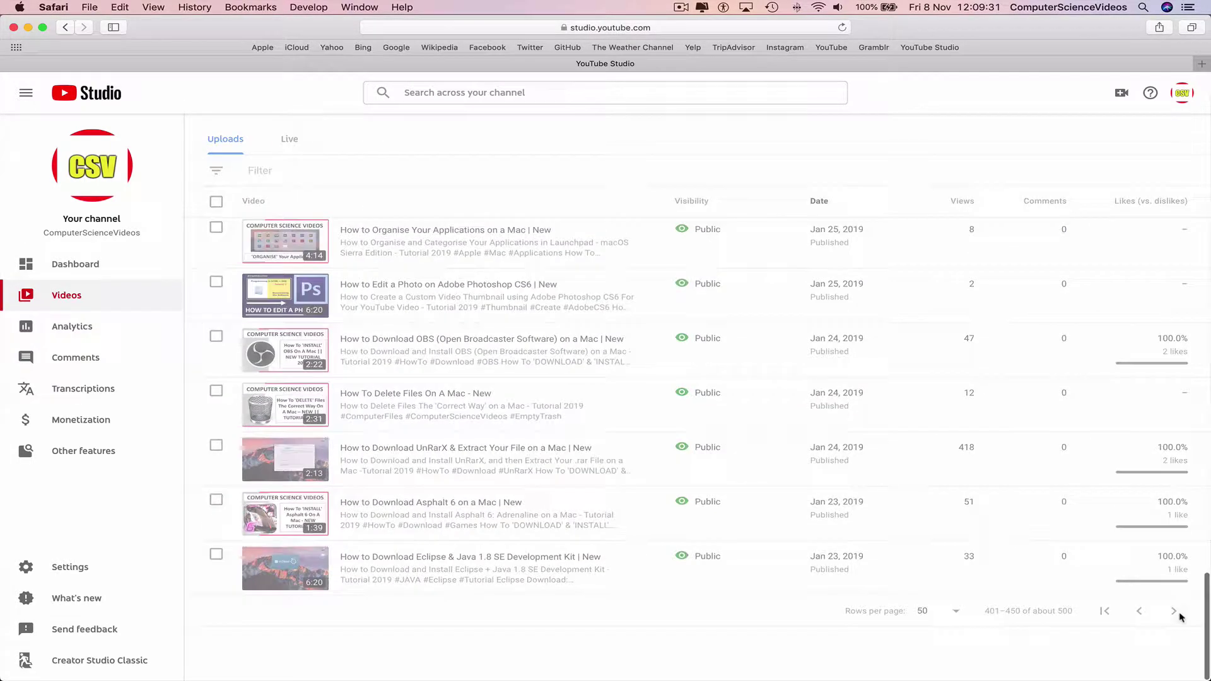
scroll(1182, 617, down, 2)
scroll(1182, 618, down, 20)
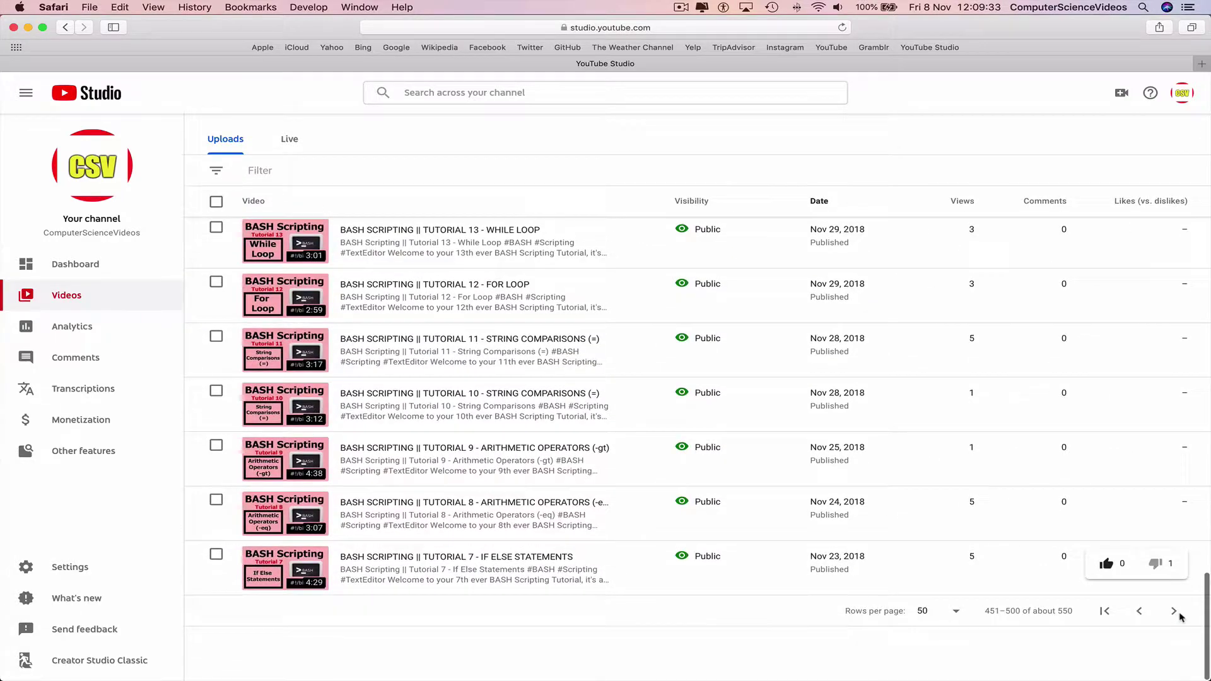
click(1180, 615)
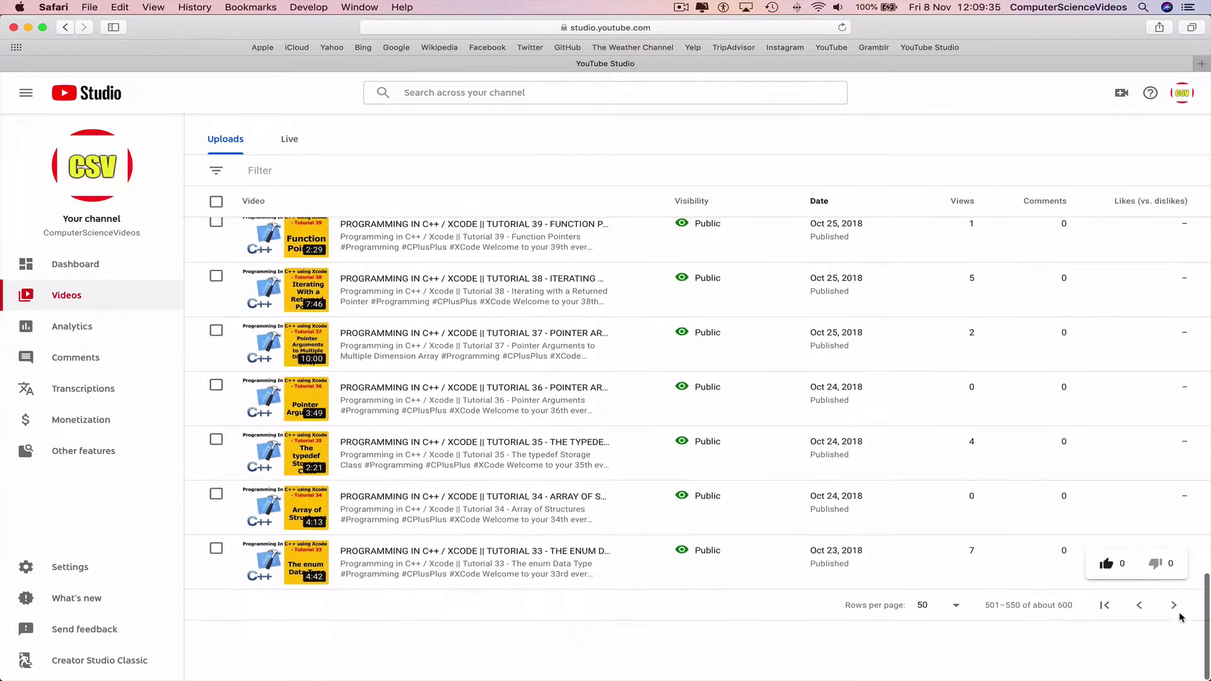
click(1180, 615)
scroll(1177, 625, down, 20)
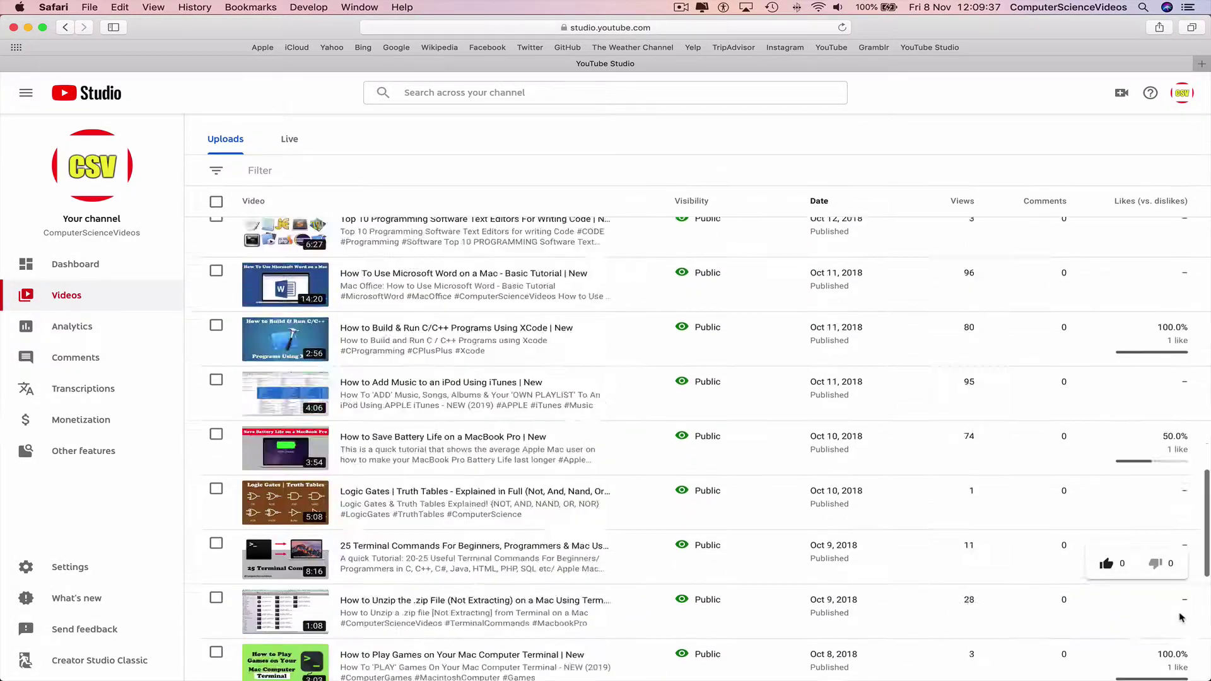
click(1109, 617)
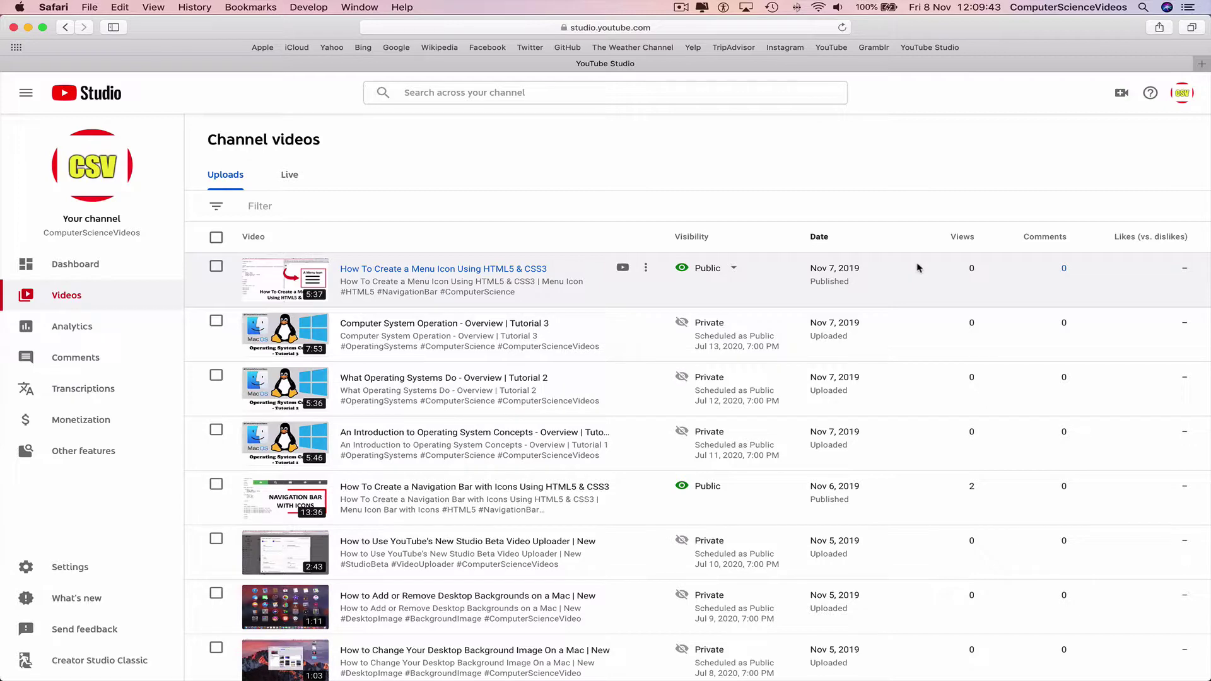
Sort the uploads by views in both directions and by date with the oldest first, finishing with the newest first
click(952, 238)
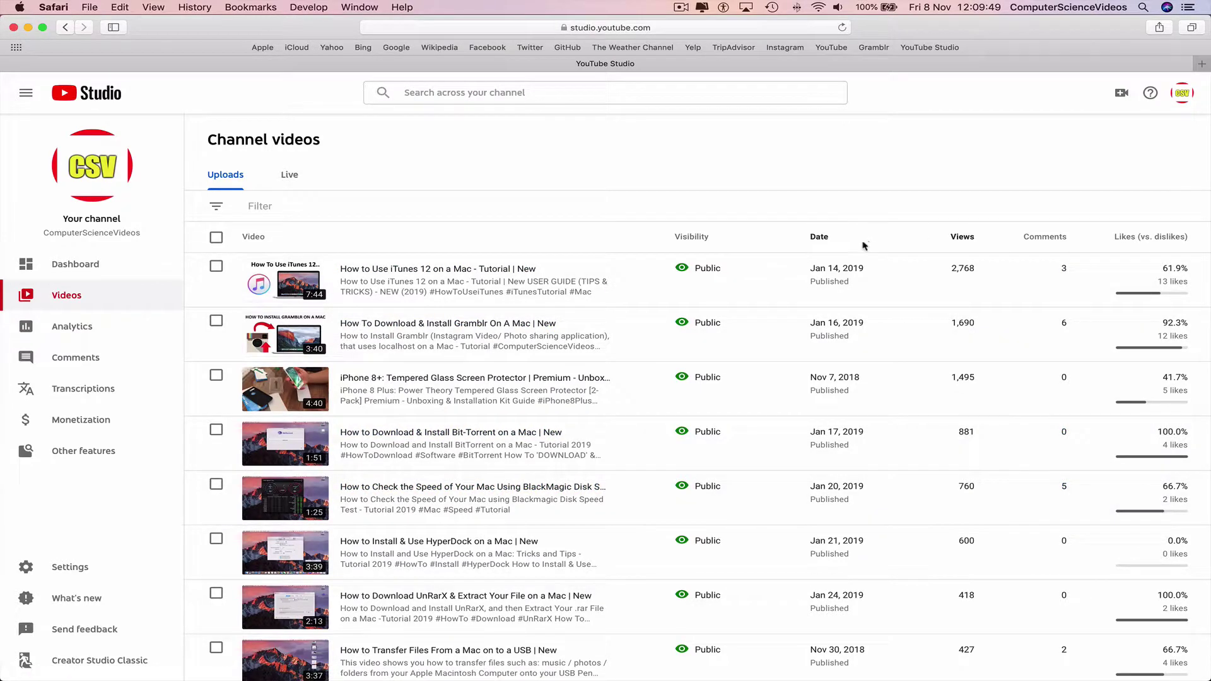
click(965, 242)
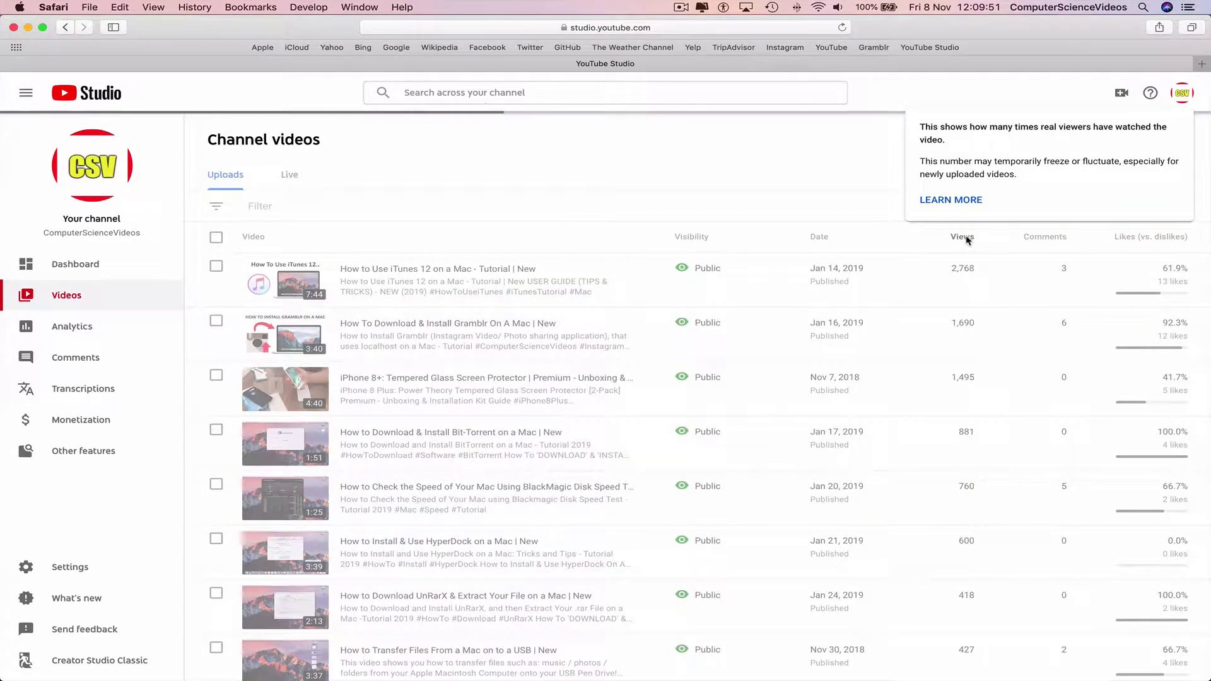
click(815, 239)
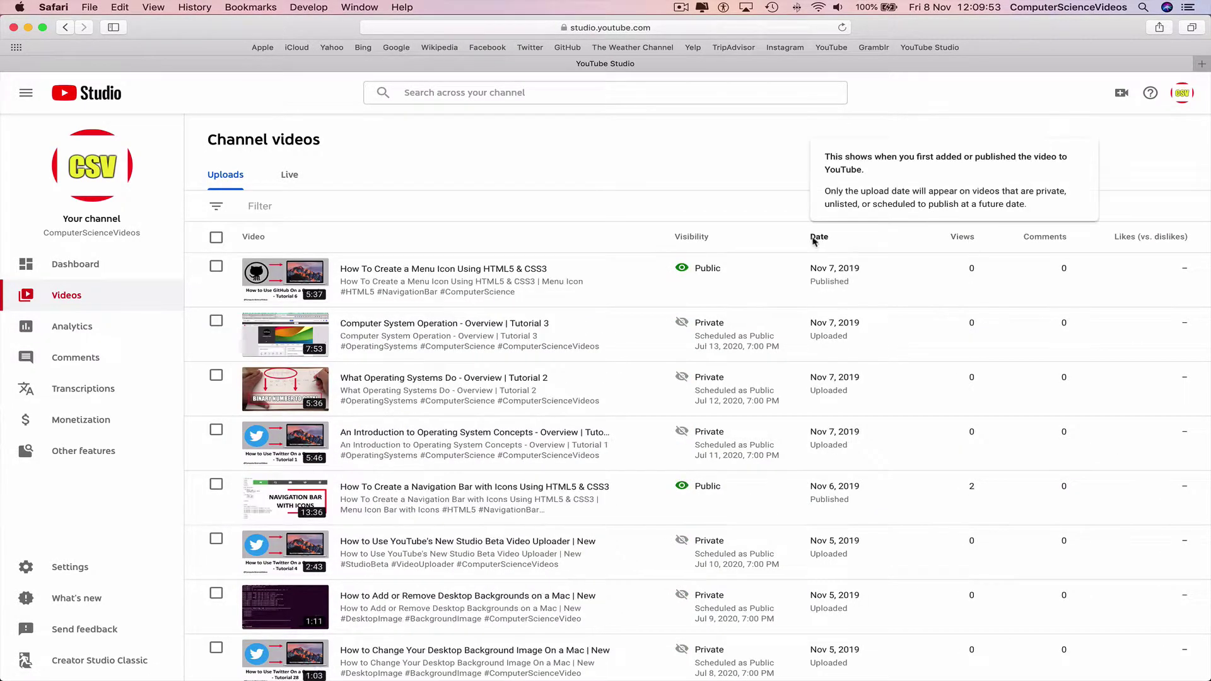
click(815, 240)
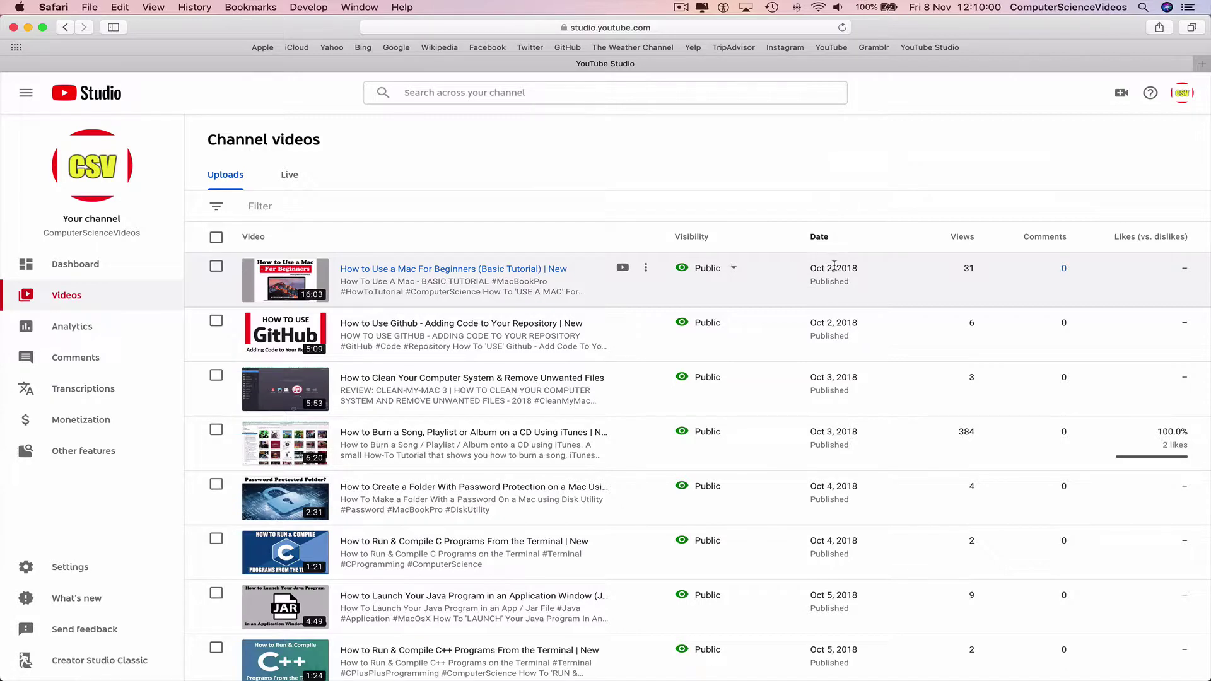
click(818, 238)
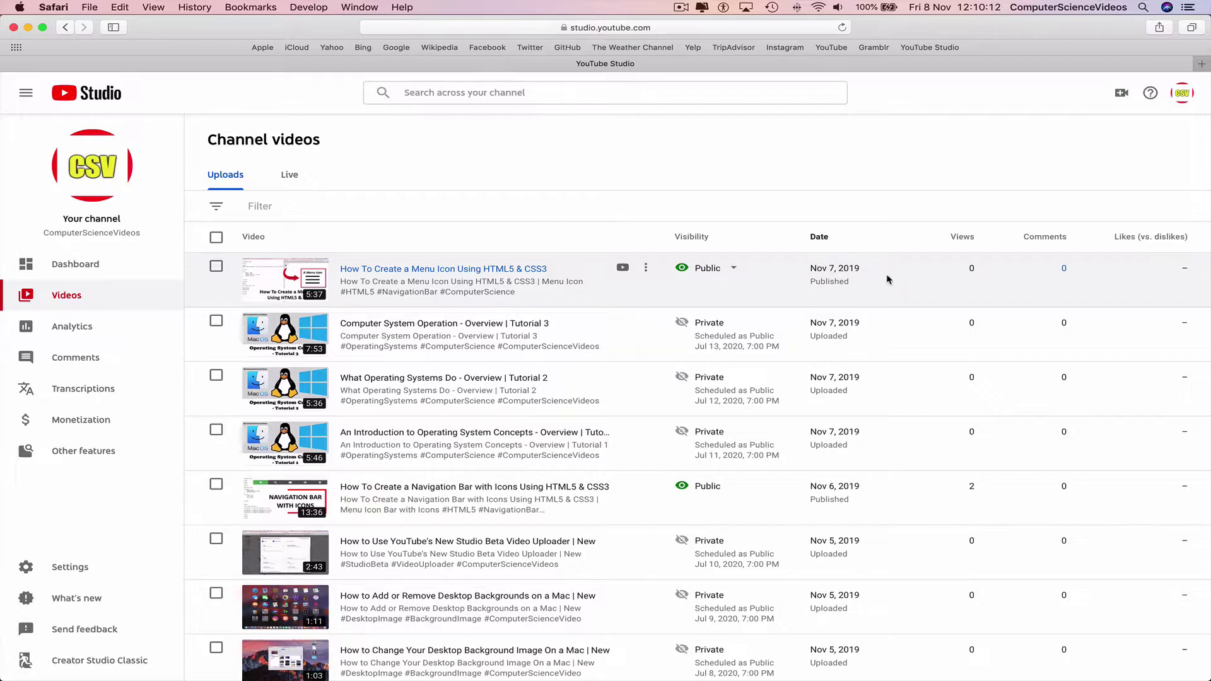
Check the visibility filter options for the uploads and close them without applying any
click(259, 206)
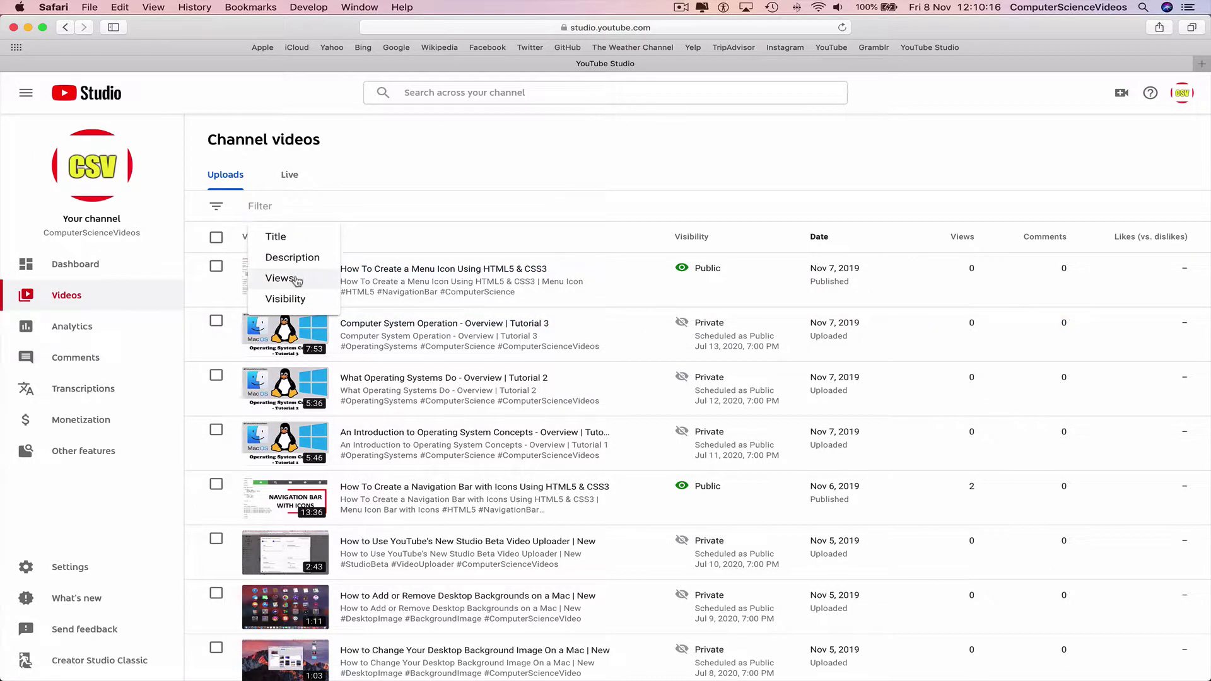
click(287, 301)
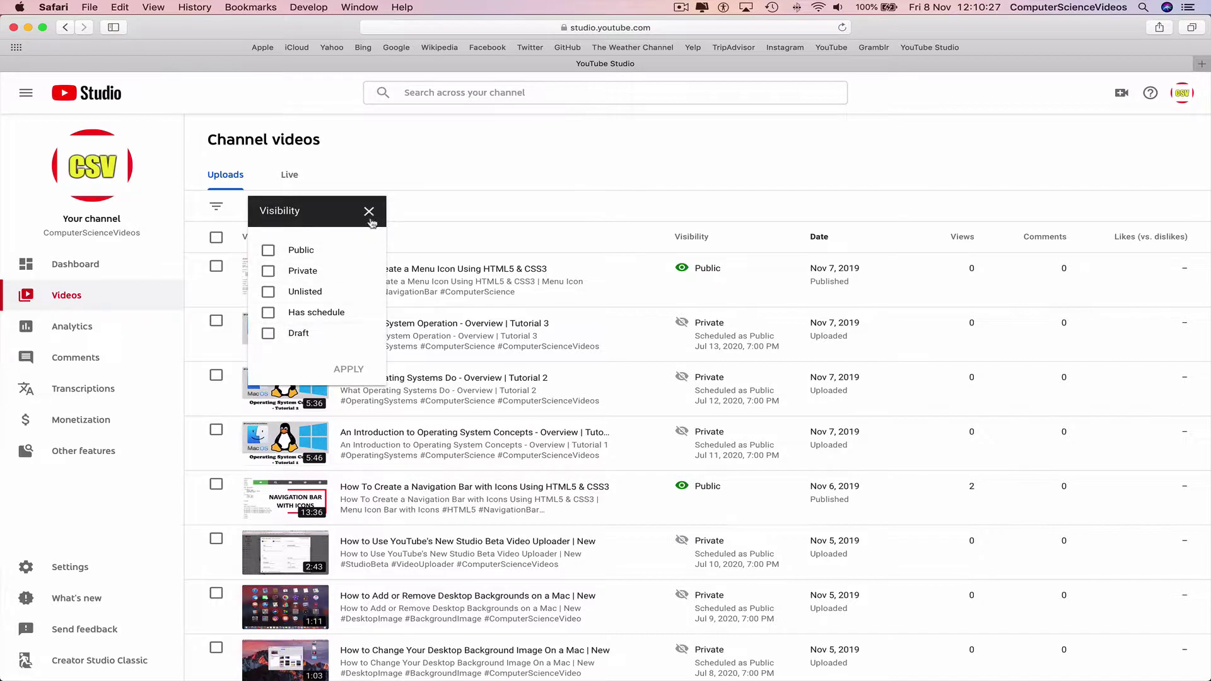
click(369, 212)
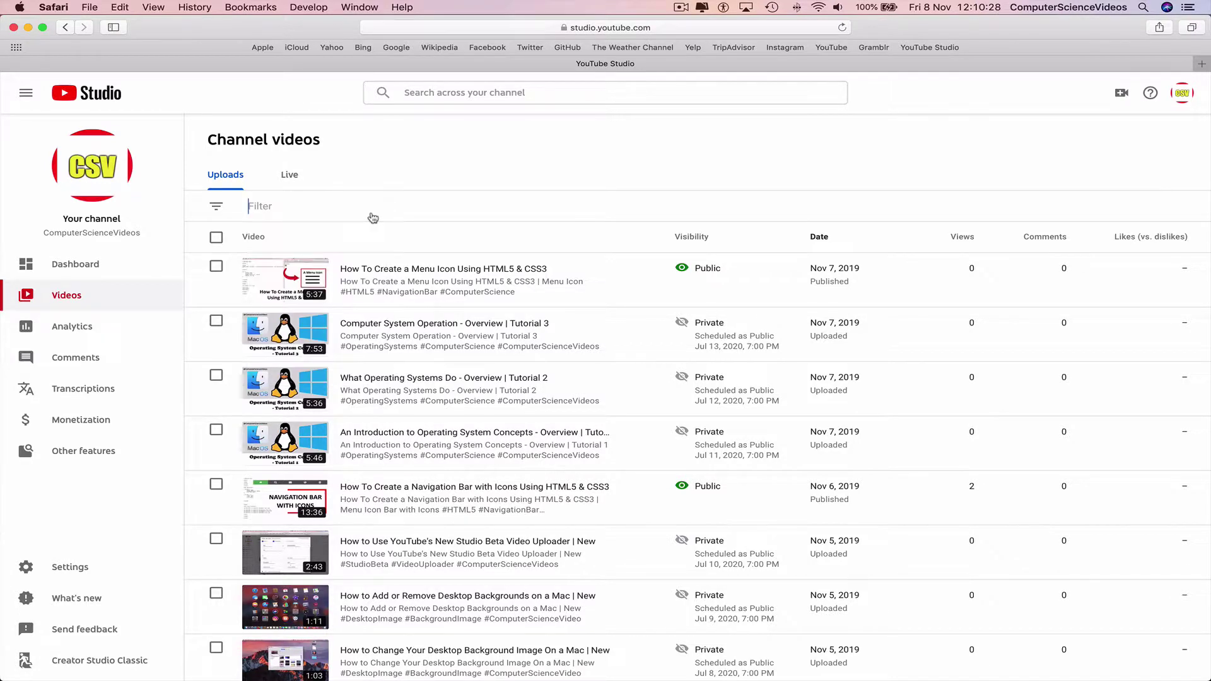
Open the channel analytics overview, check the date range choices, and review the Top videos and Realtime activity cards
click(114, 334)
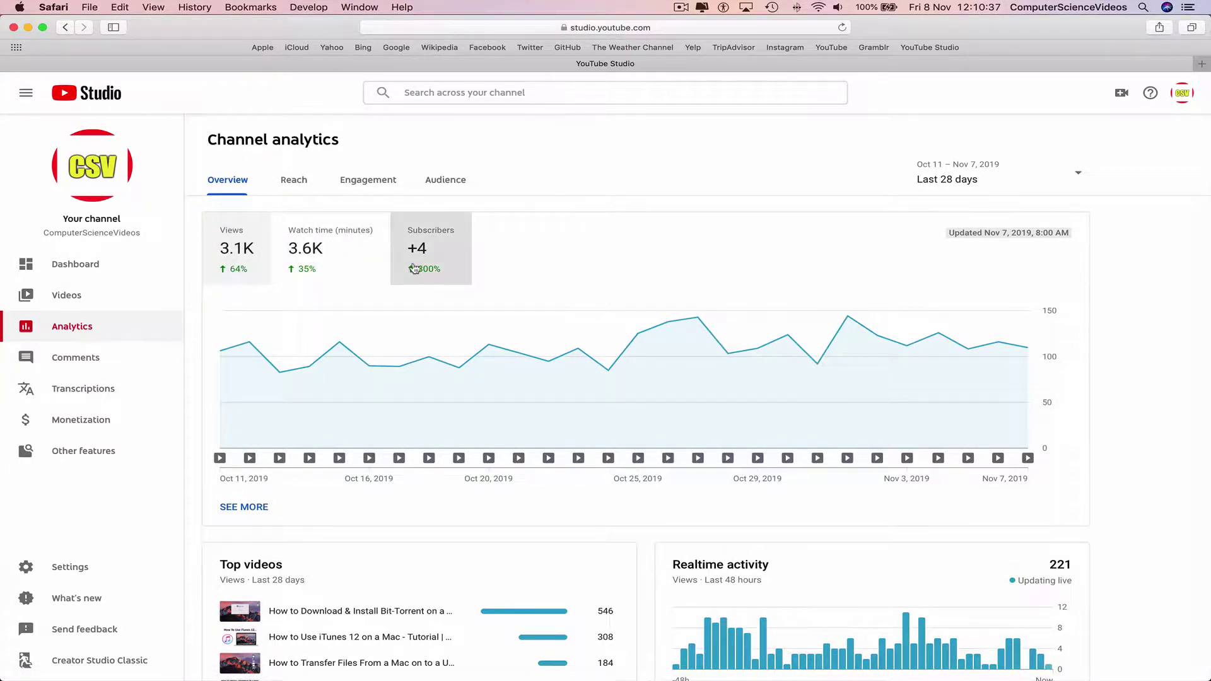
click(1001, 173)
click(830, 160)
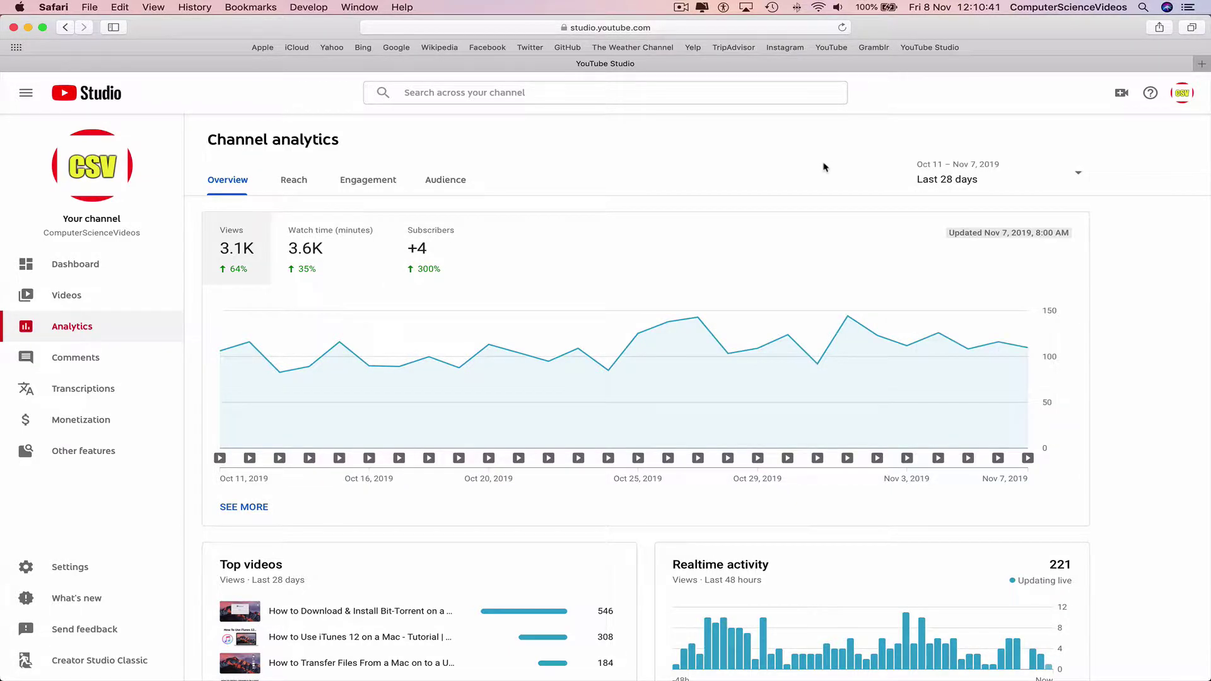
scroll(757, 263, down, 4)
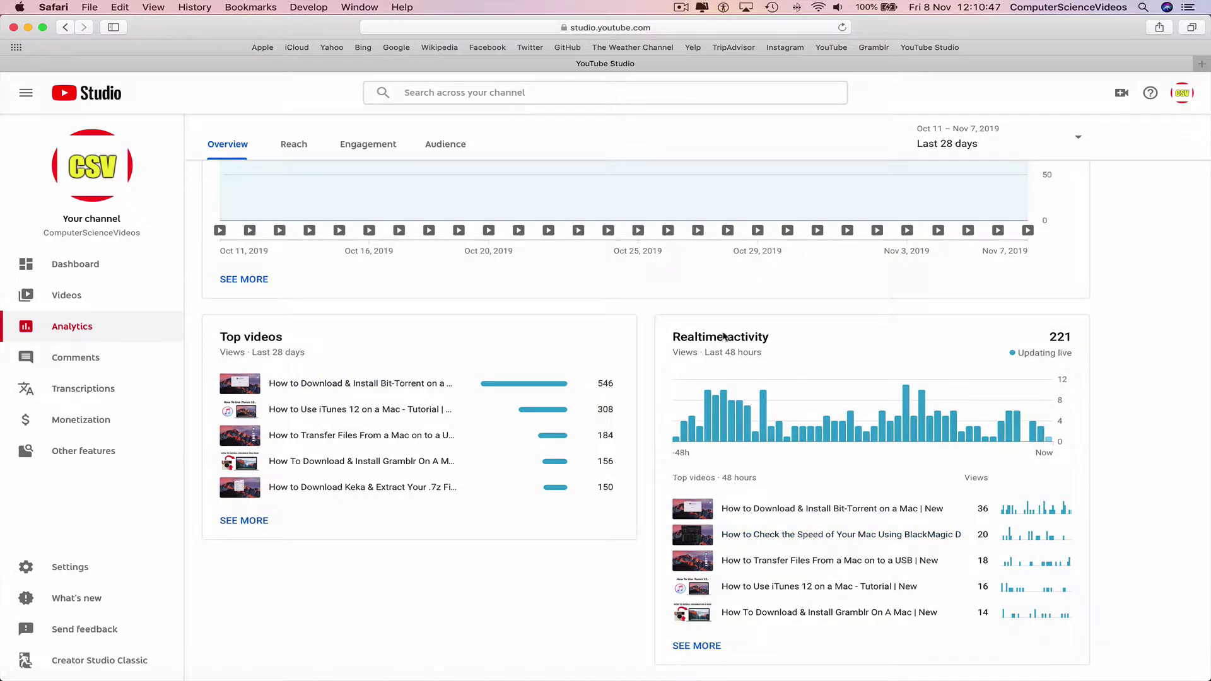
Examine the full Realtime activity report for the last 48 hours and 60 minutes, and close it
click(704, 647)
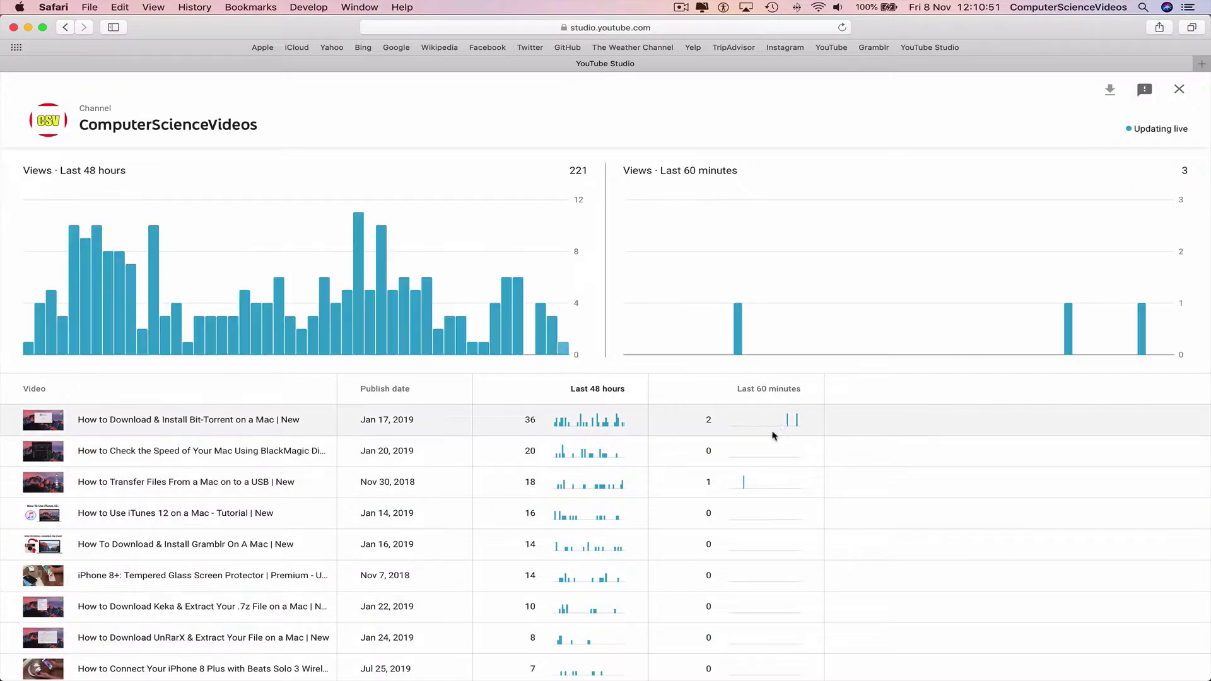
mouse_move(829, 354)
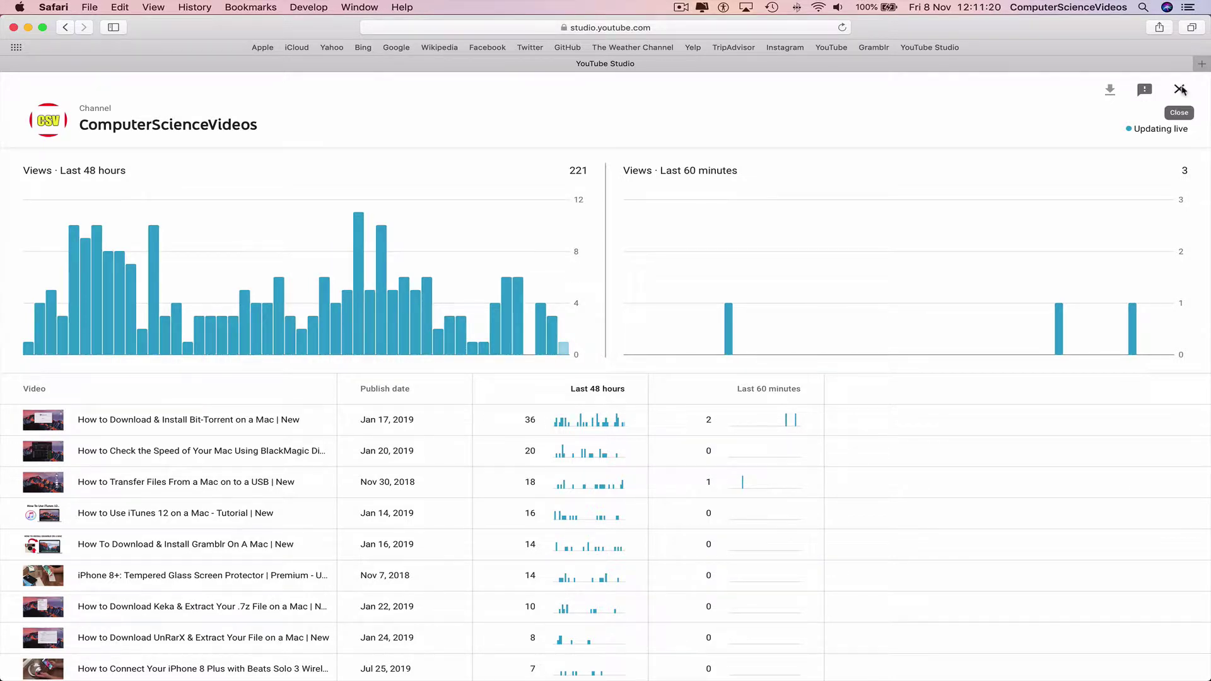
click(1181, 90)
Show the Reach analytics for the channel
scroll(429, 404, up, 5)
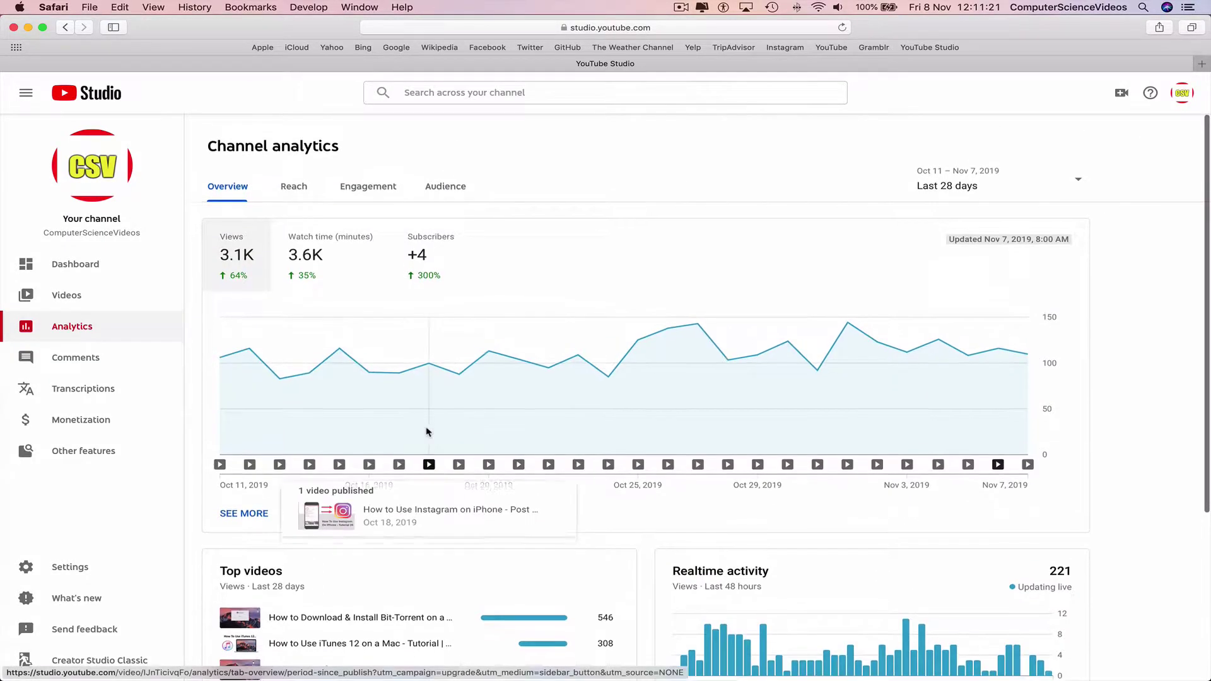
click(298, 188)
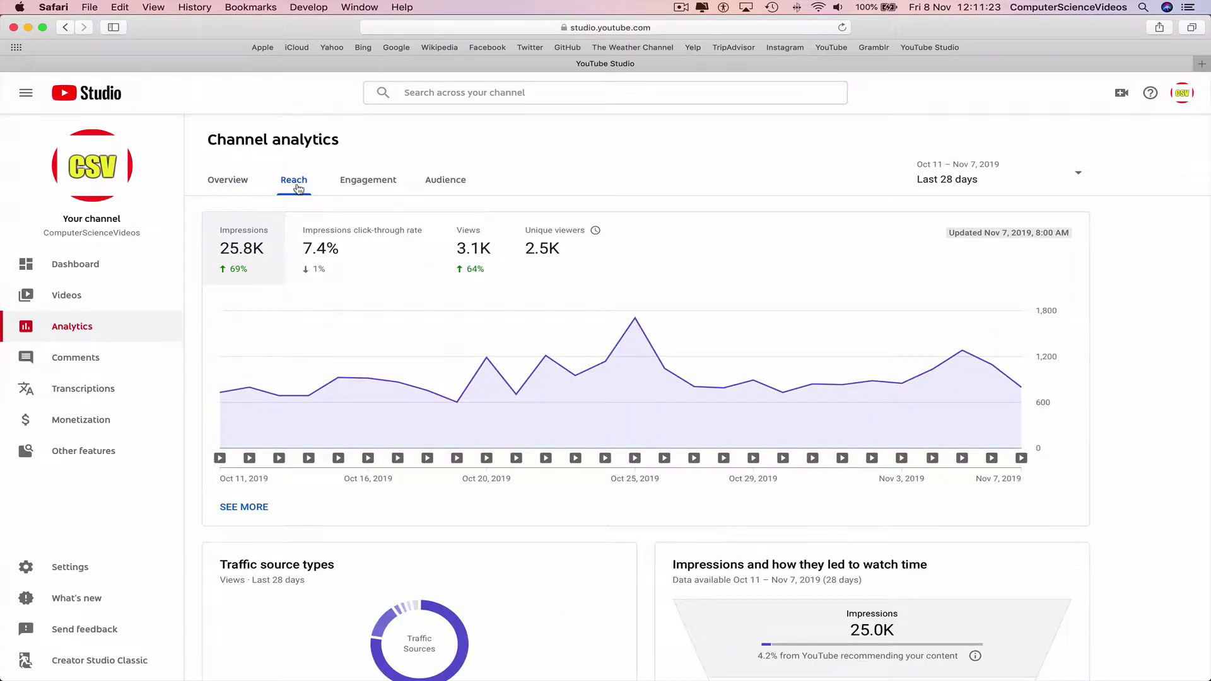
Review the Reach graphs for click-through rate, views and unique viewers, plus the traffic source and impressions cards
mouse_move(355, 272)
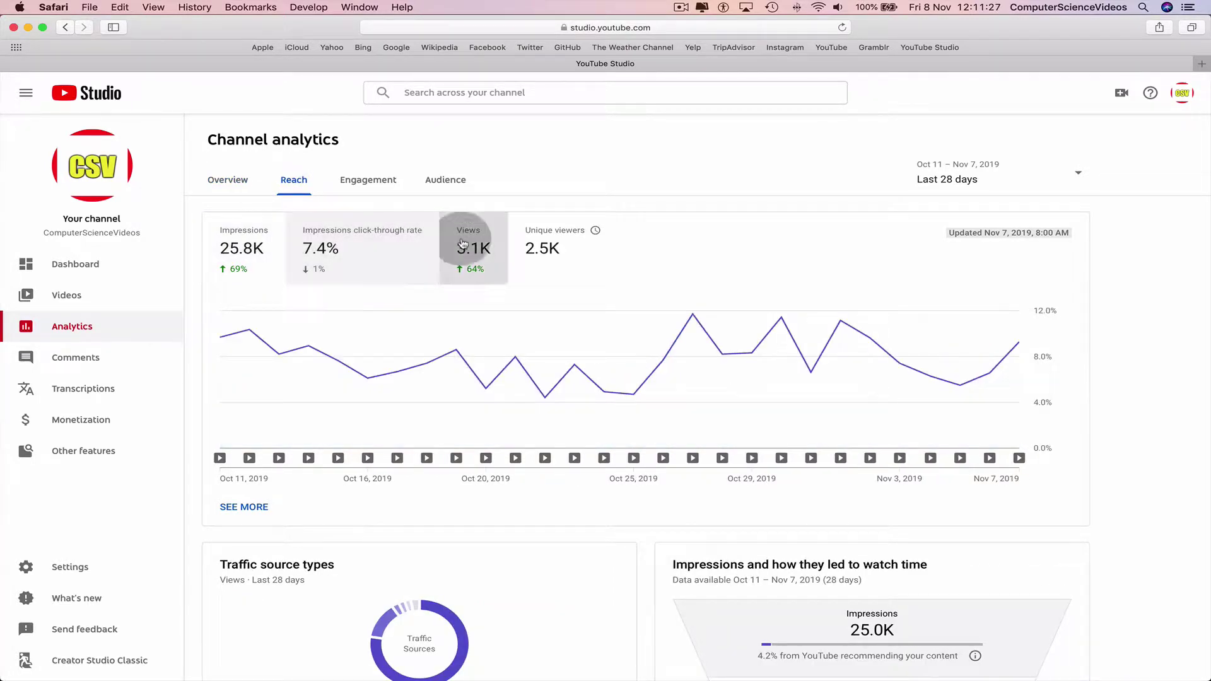
mouse_move(571, 241)
scroll(441, 367, down, 5)
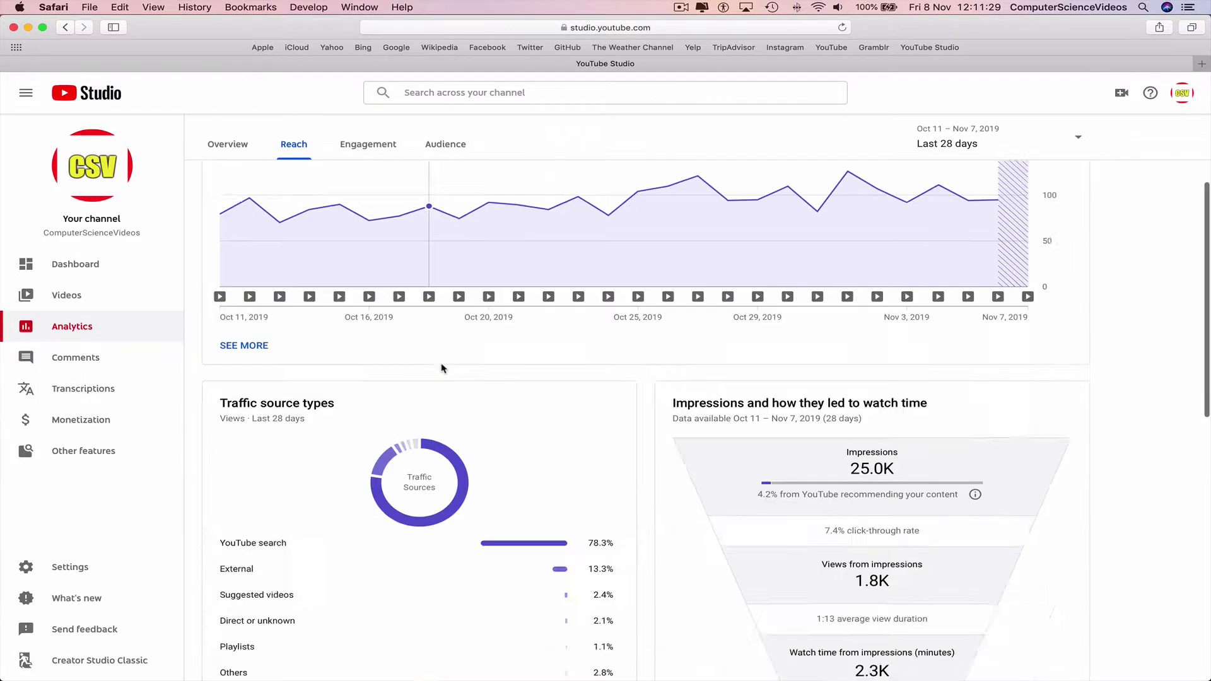
scroll(443, 366, up, 1)
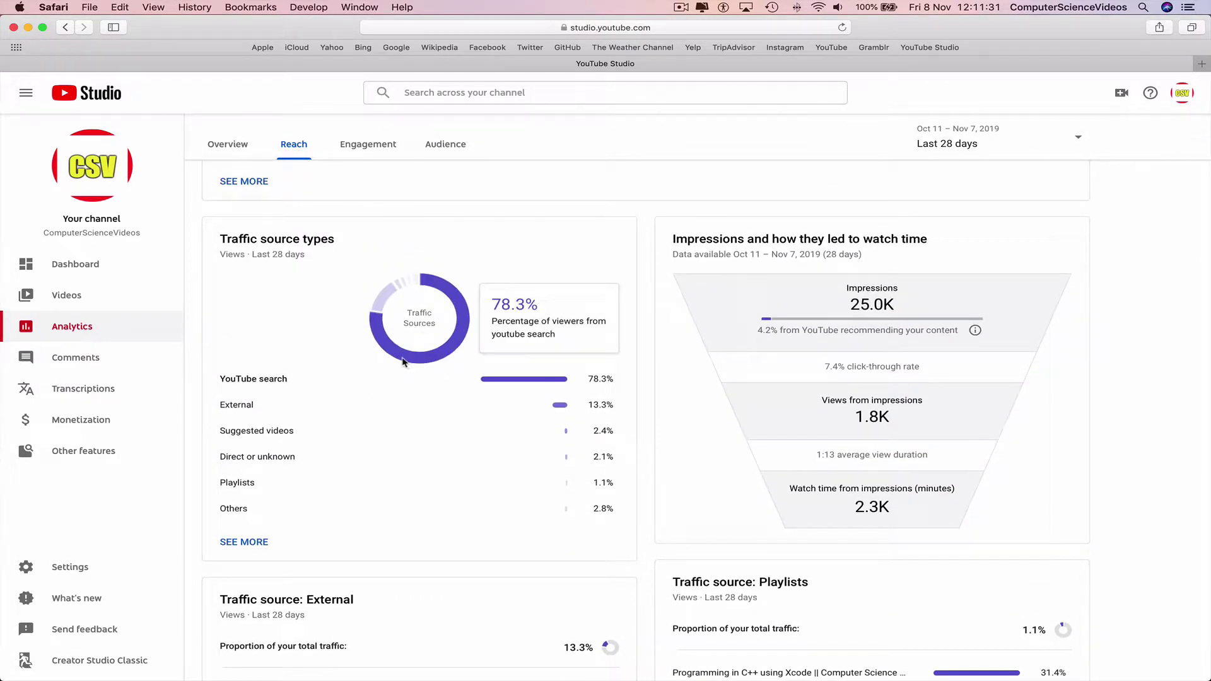
scroll(353, 429, down, 4)
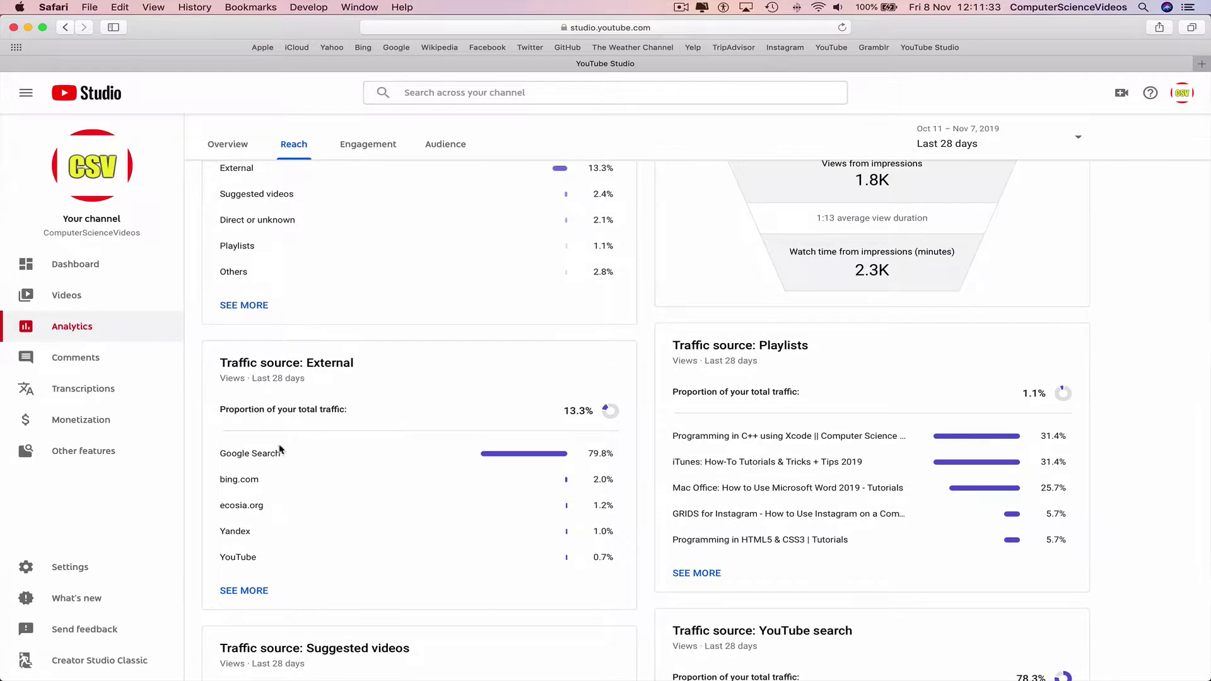
scroll(314, 448, down, 3)
scroll(315, 448, up, 8)
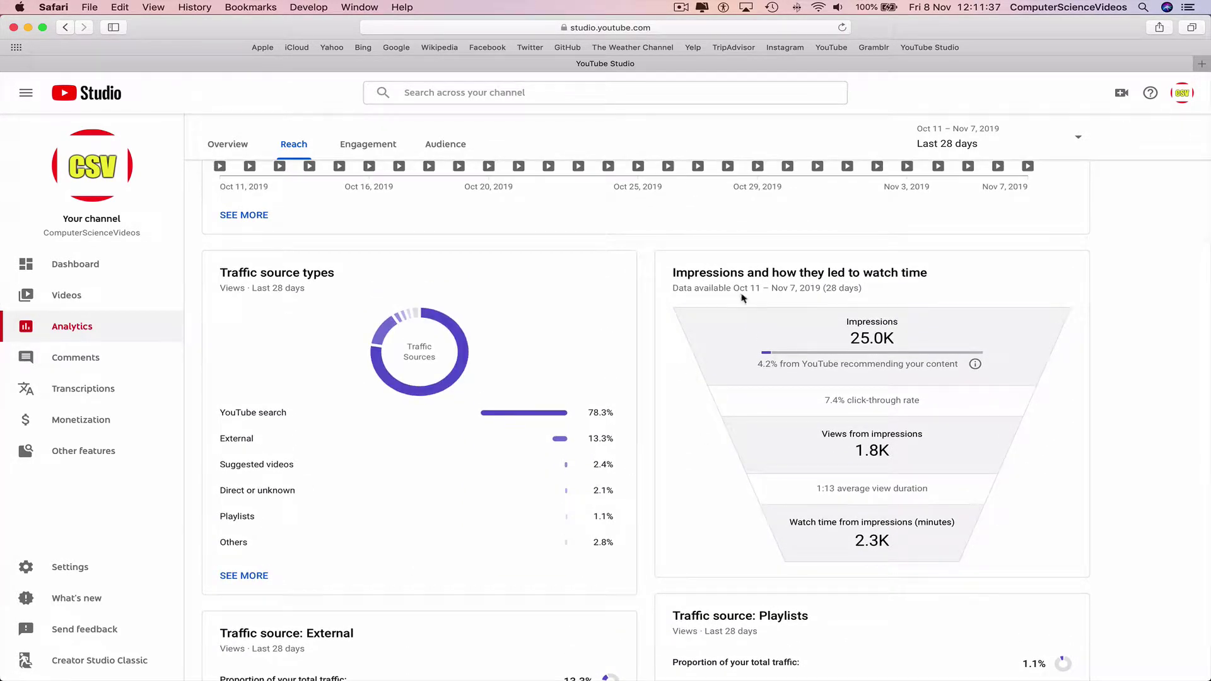
mouse_move(849, 284)
scroll(845, 290, down, 8)
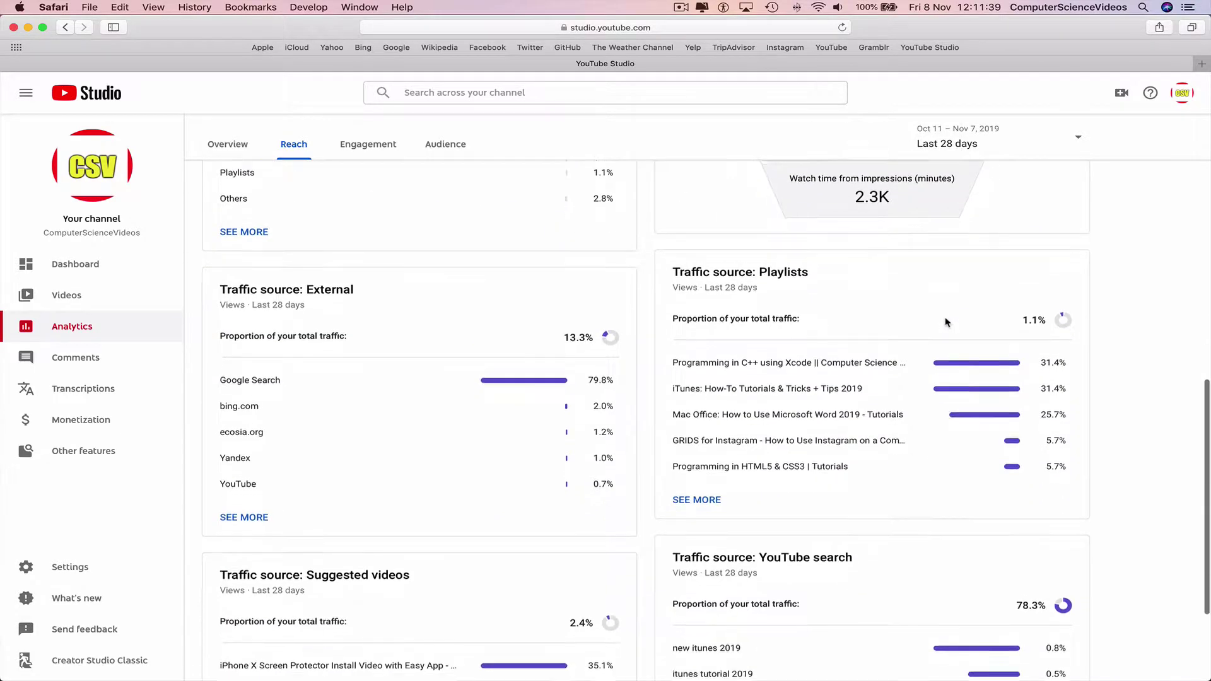
scroll(868, 486, up, 10)
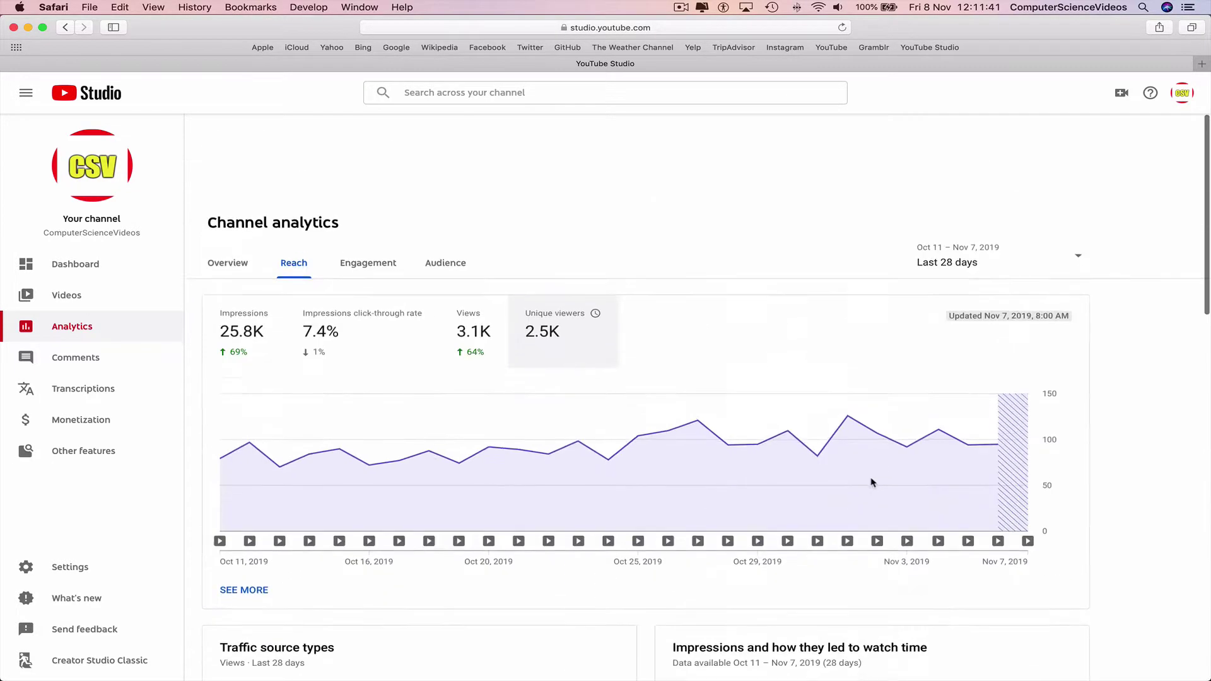
Show the Engagement analytics and review the top videos, top playlists and end screen cards
click(373, 183)
scroll(573, 400, down, 3)
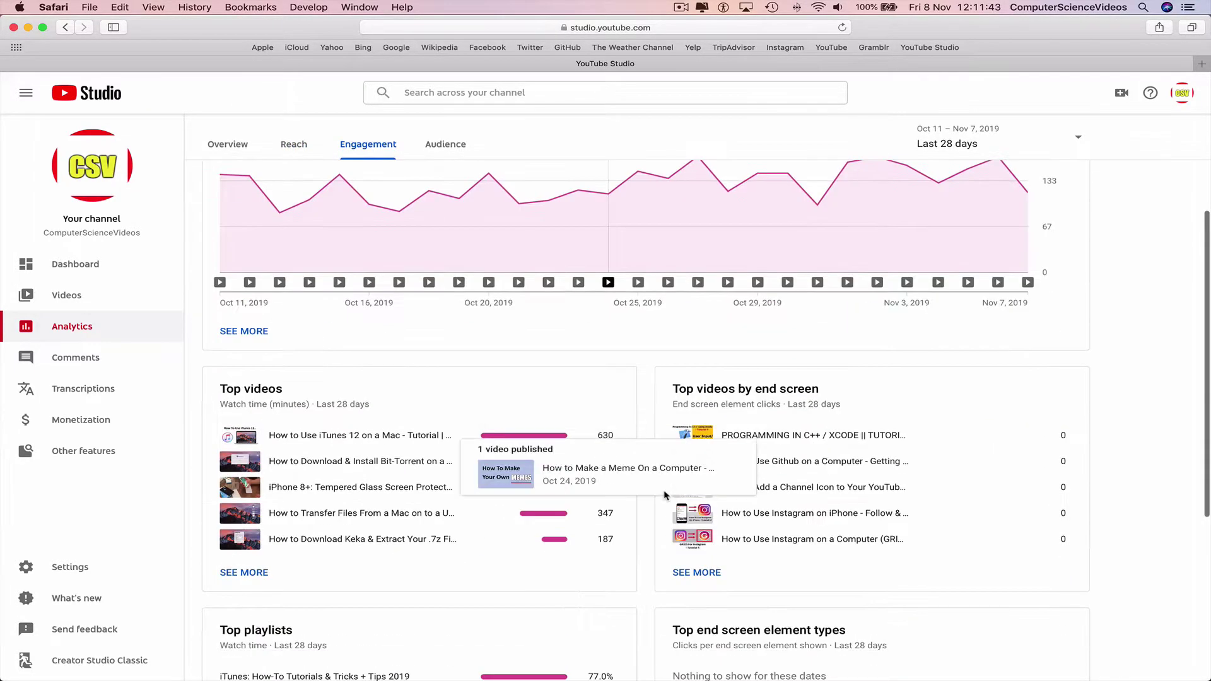
scroll(927, 401, down, 3)
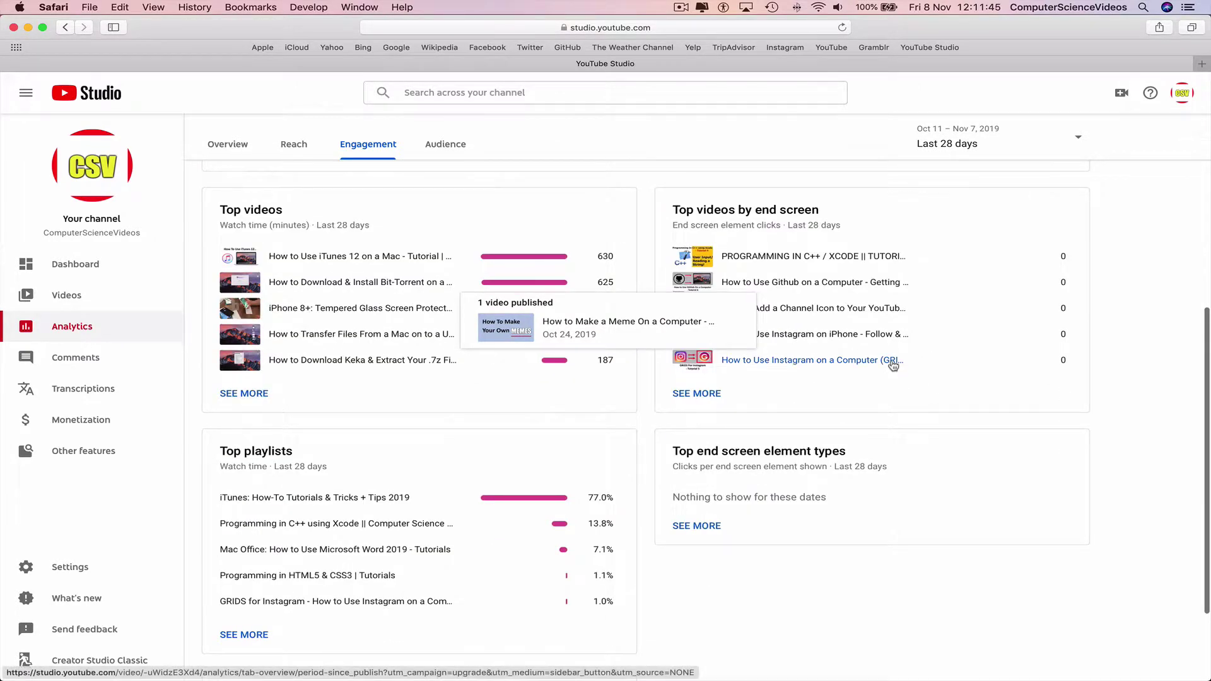
scroll(460, 455, up, 6)
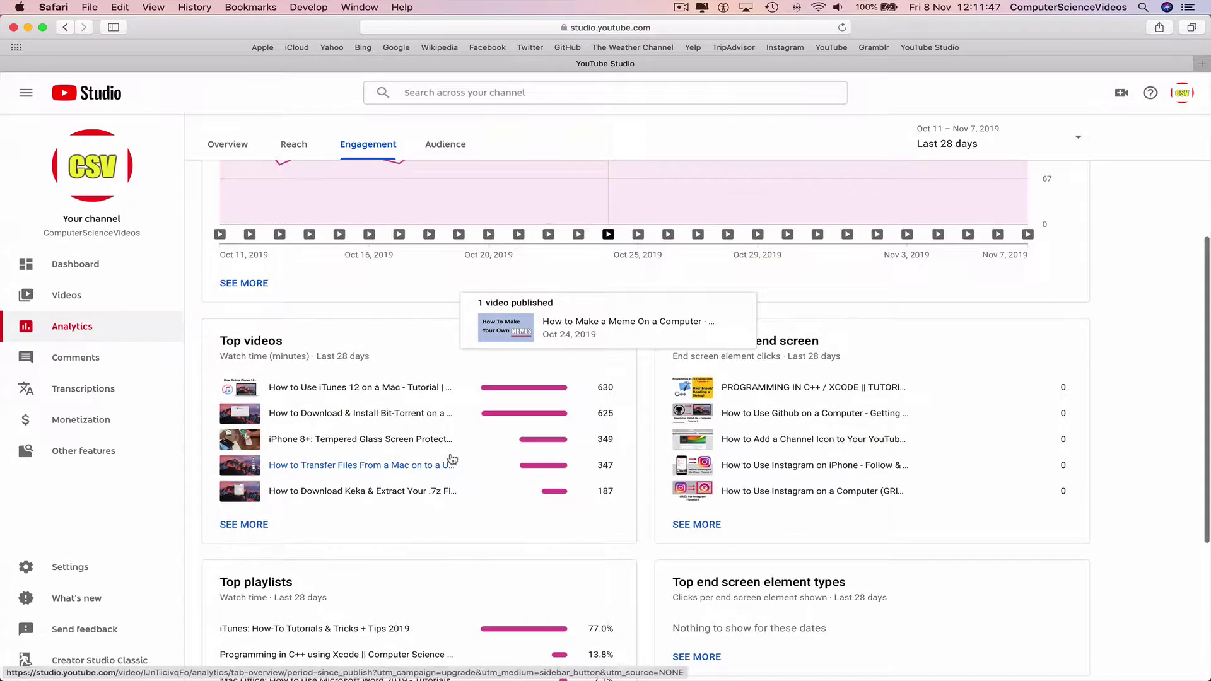
Show the Audience analytics and review subscriber watch time, top countries, gender, age and subtitle language cards
click(443, 175)
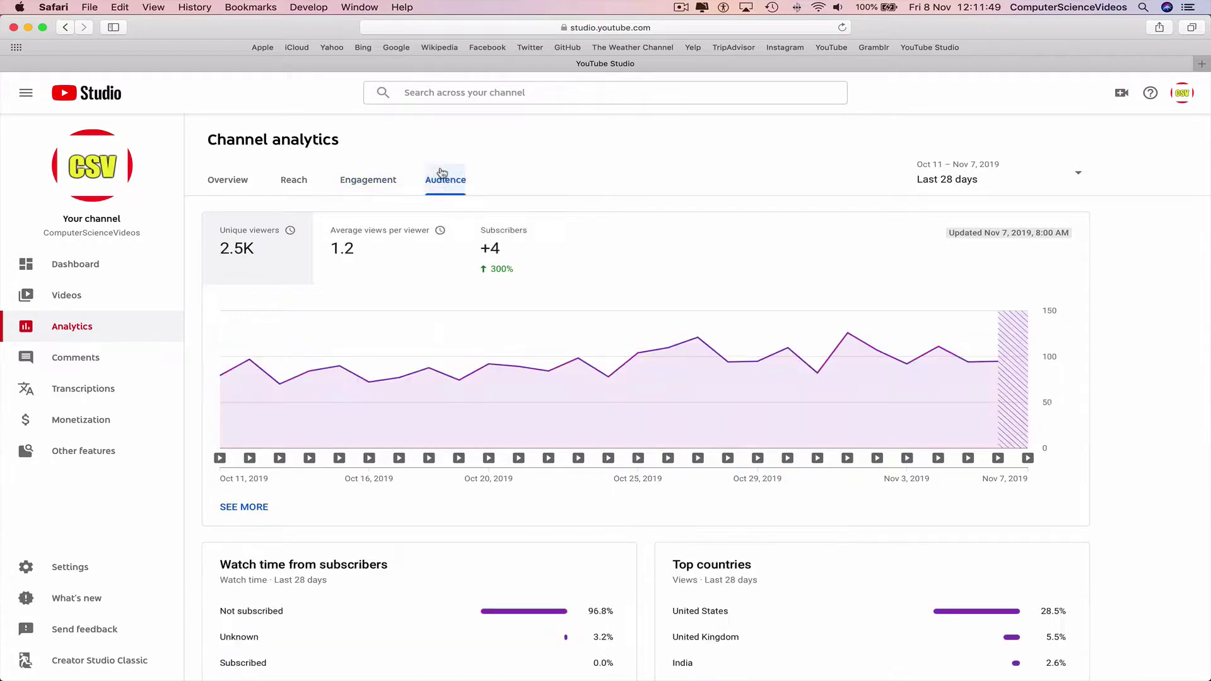
scroll(505, 365, down, 4)
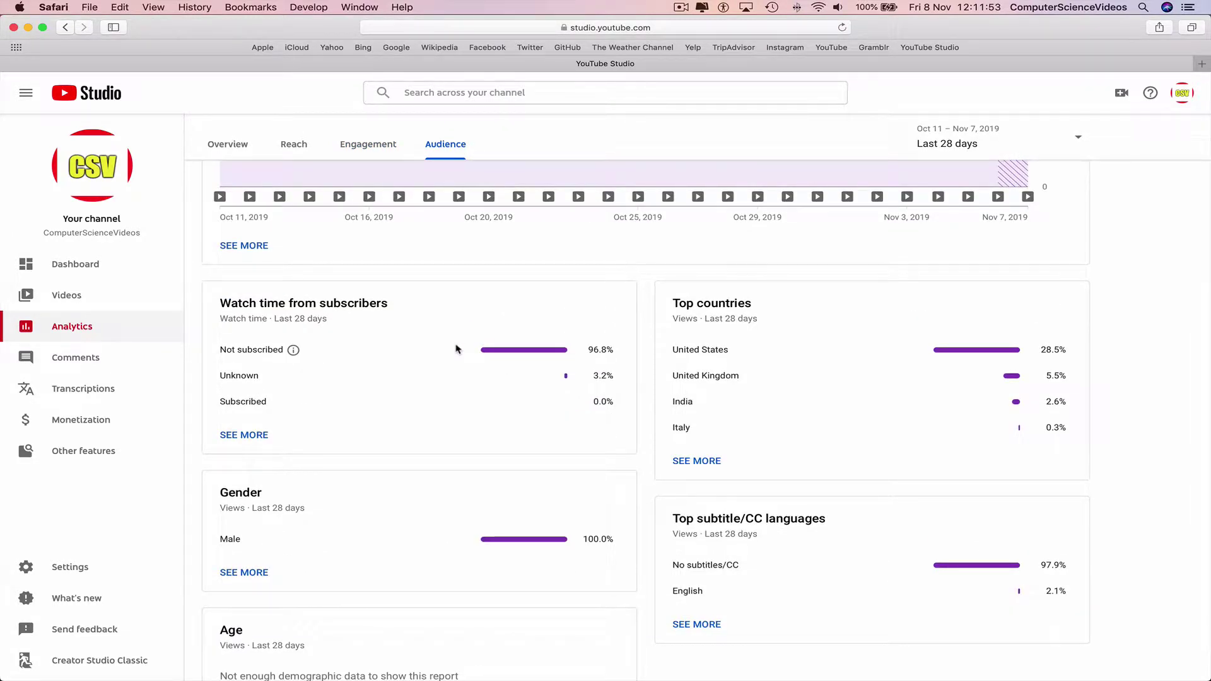
scroll(467, 511, down, 2)
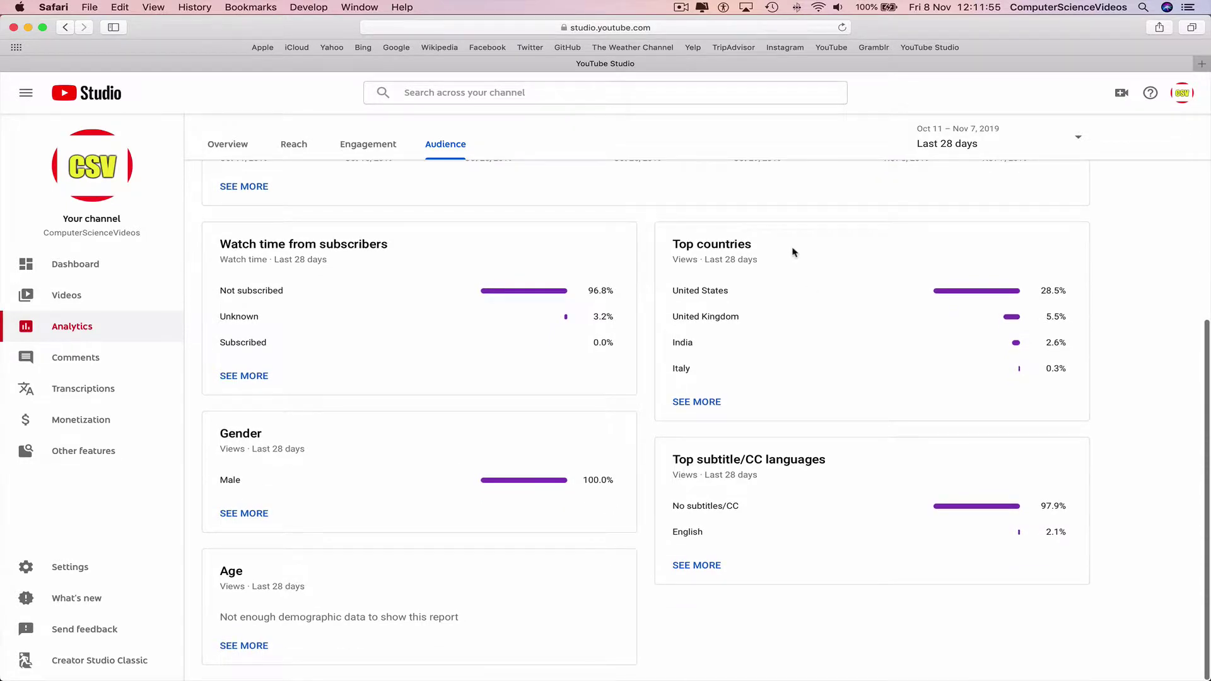
Open the channel comments, remove the "Comments I haven't responded to" filter, and look through all public comments
click(122, 365)
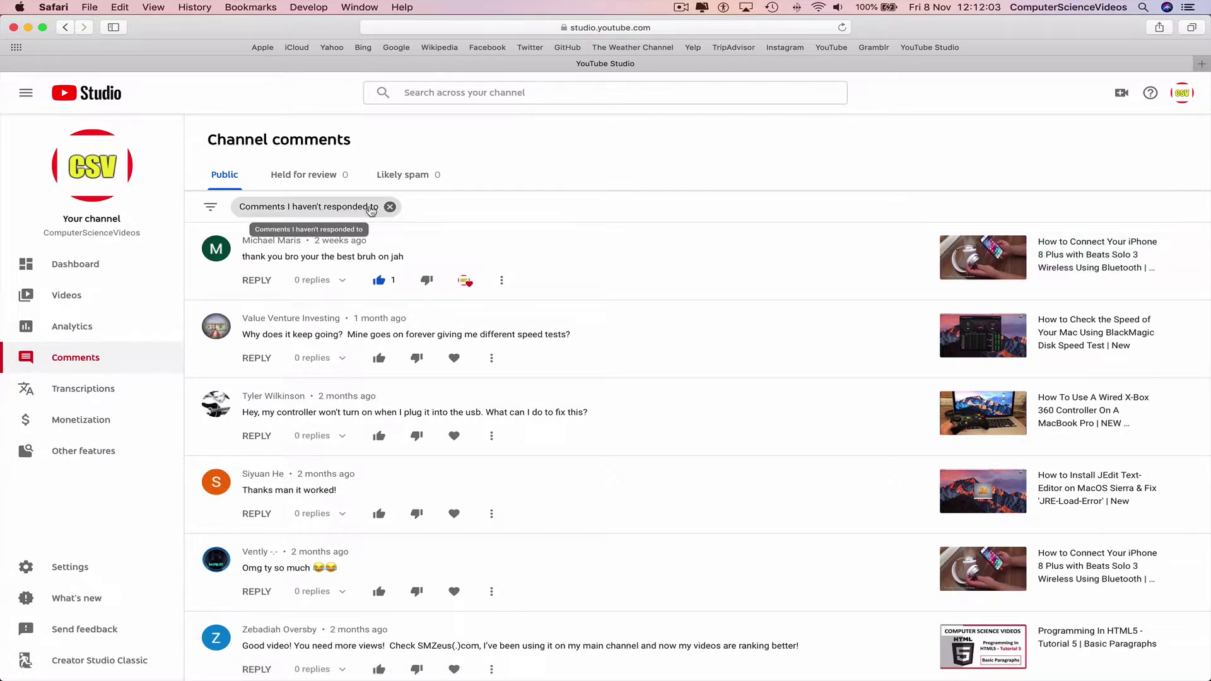
click(391, 207)
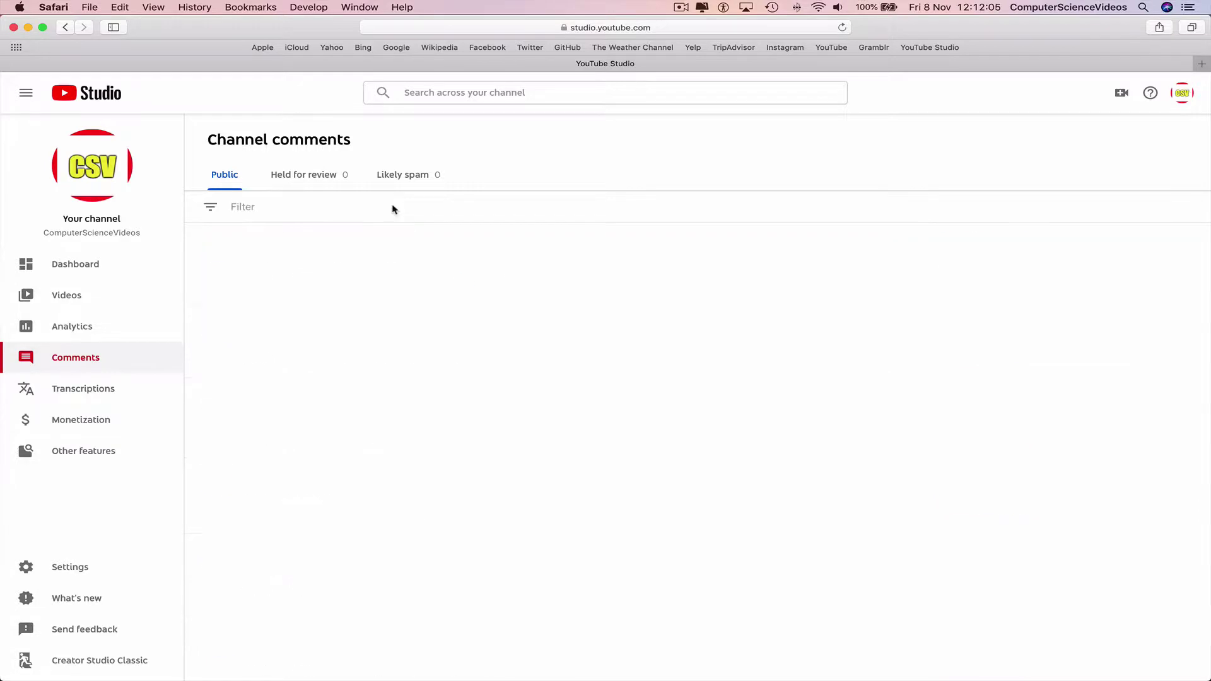
scroll(398, 389, down, 10)
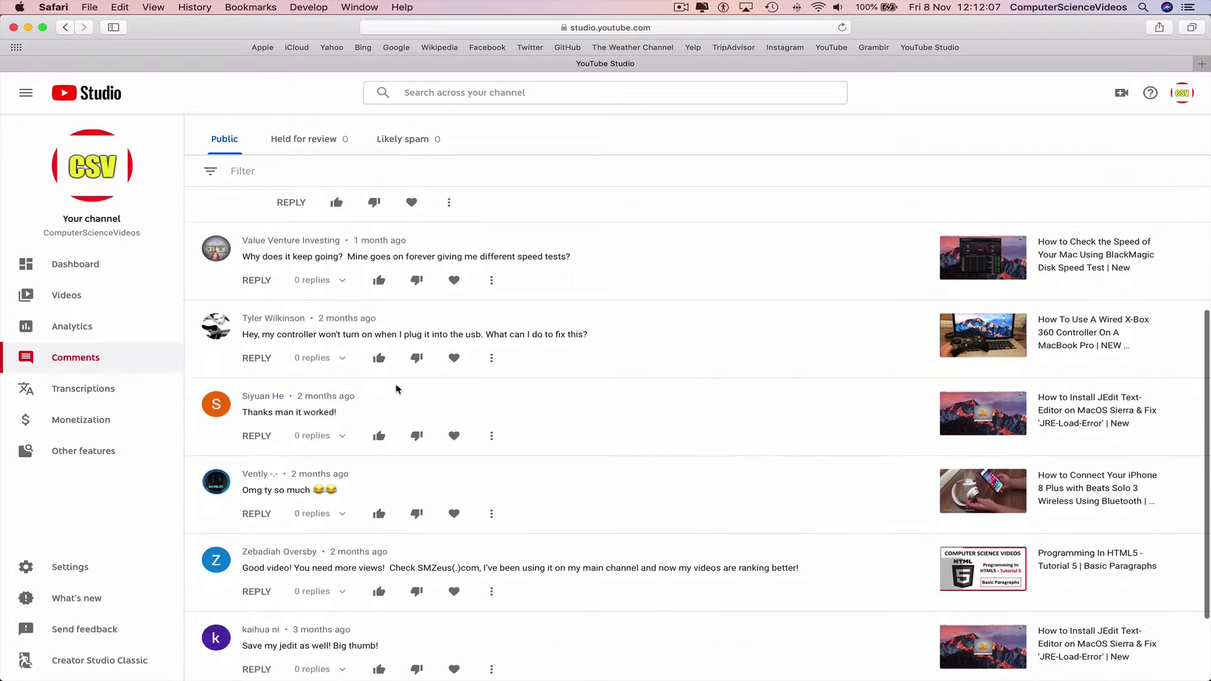
scroll(372, 347, up, 10)
Check the available comment filters, view the held for review and likely spam comments, and return to the public ones
click(300, 203)
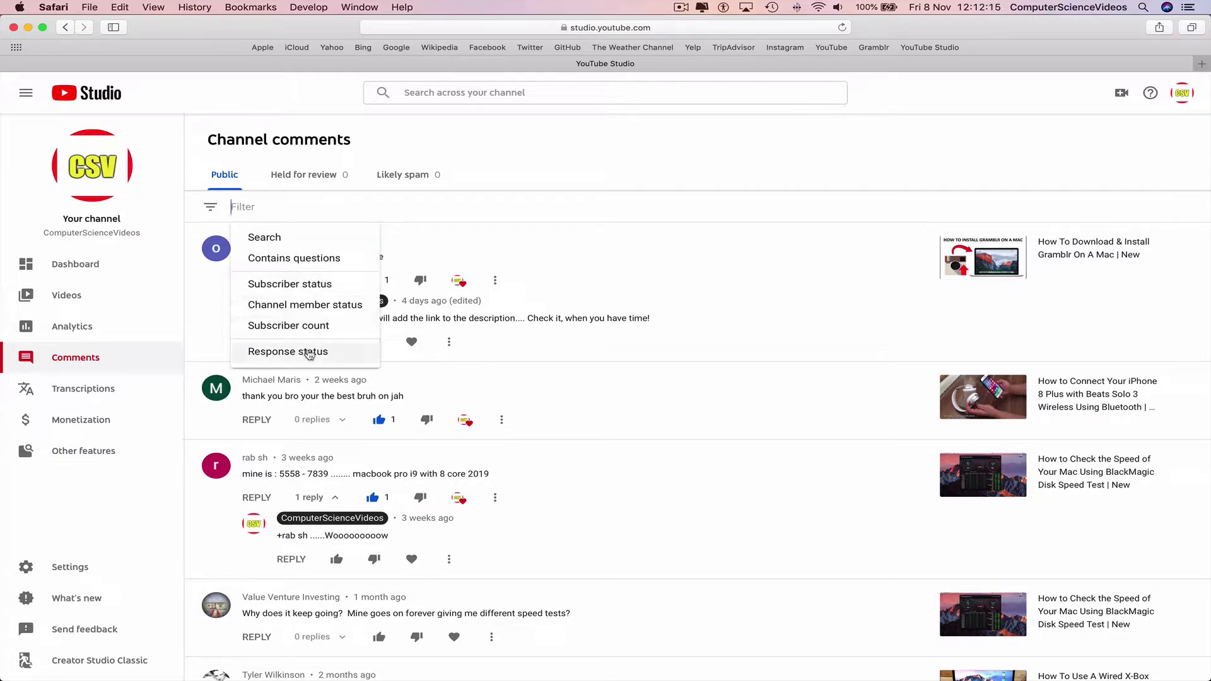
click(318, 178)
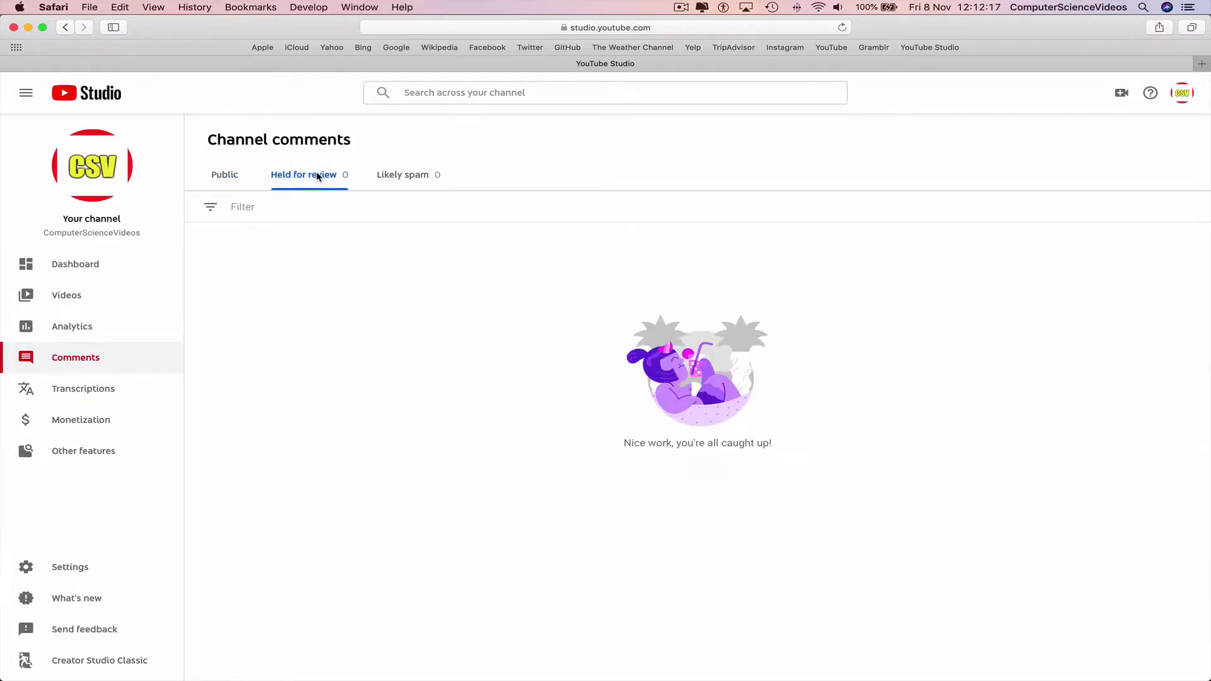
click(405, 174)
click(214, 176)
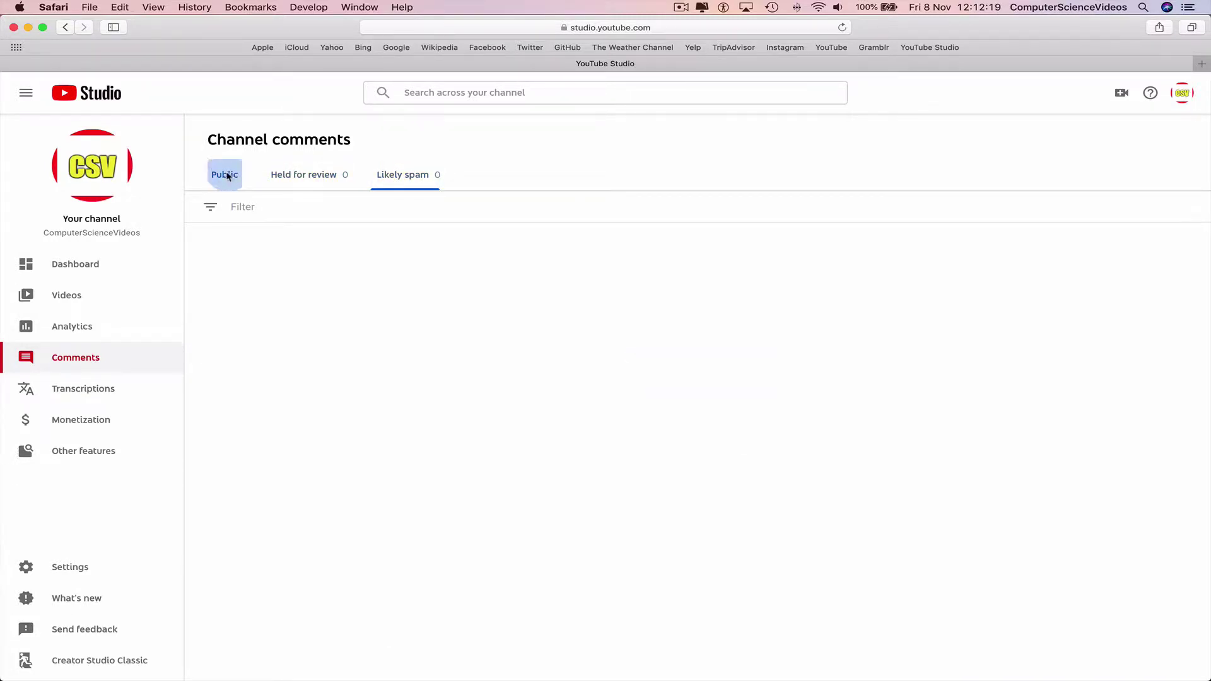
Open the channel transcriptions, look through the drafts, community and published lists, and return to all videos
click(117, 396)
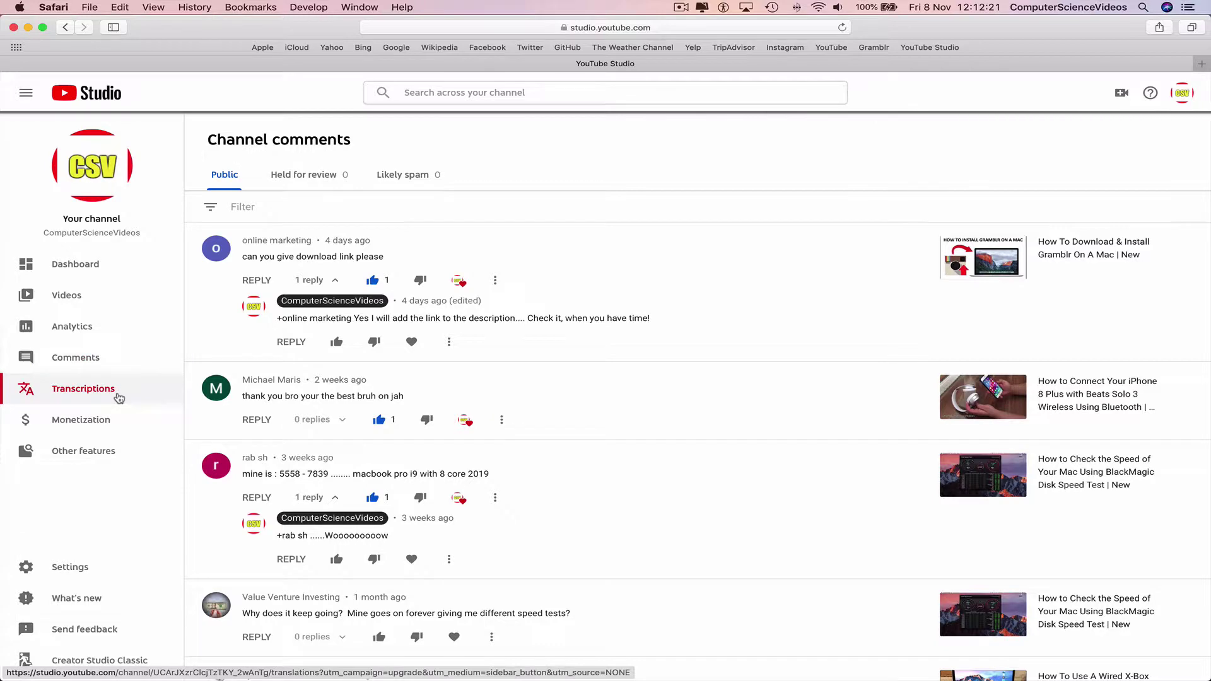
click(291, 176)
click(369, 176)
click(435, 175)
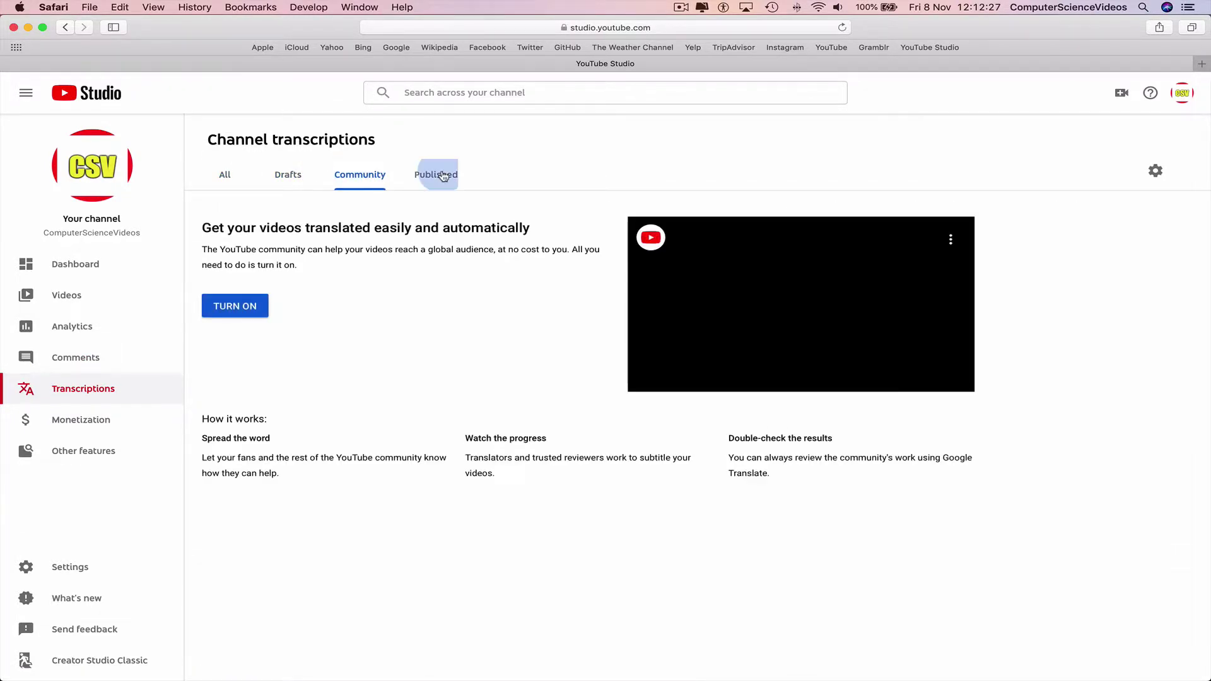
click(235, 176)
Expand the languages of "Computer System Operation - Overview | Tutorial 3", check the video language choices, and collapse them without choosing one
click(601, 239)
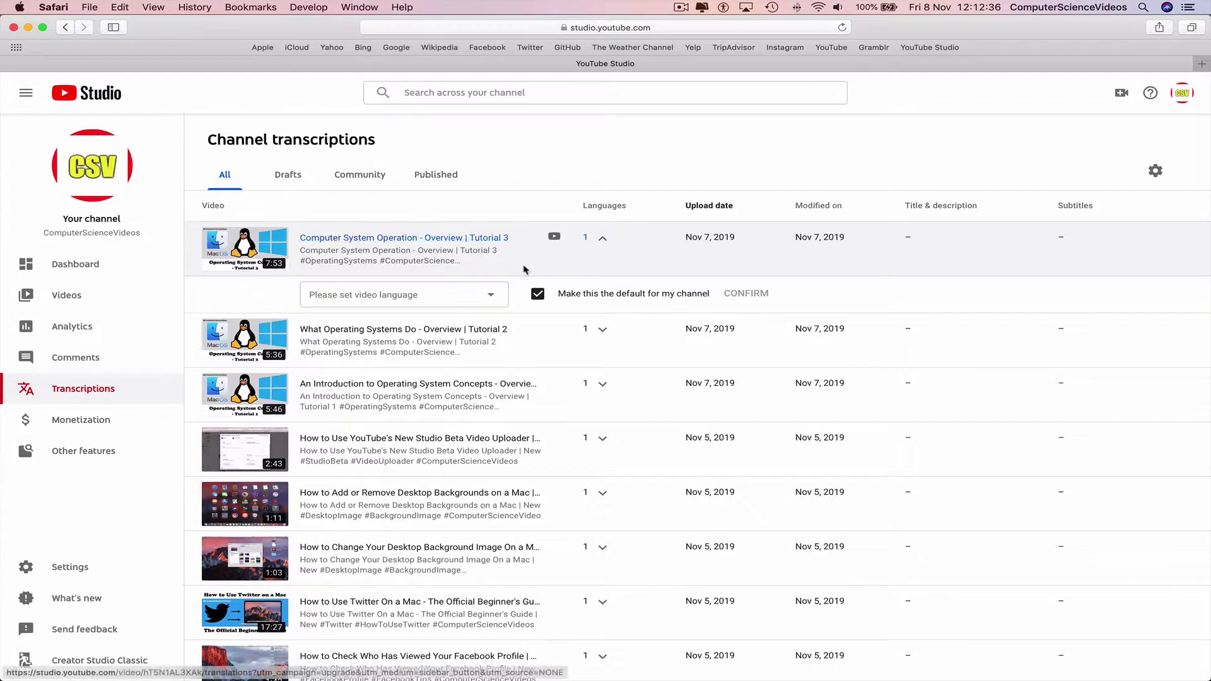
click(490, 294)
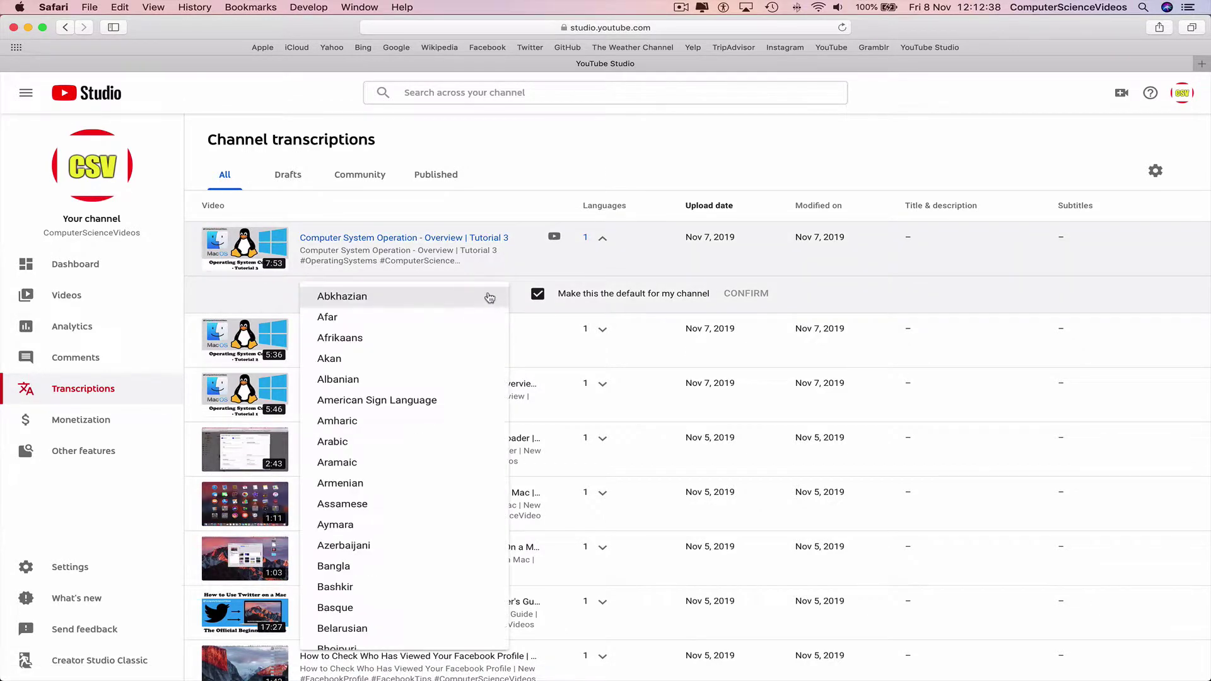
click(569, 153)
click(607, 243)
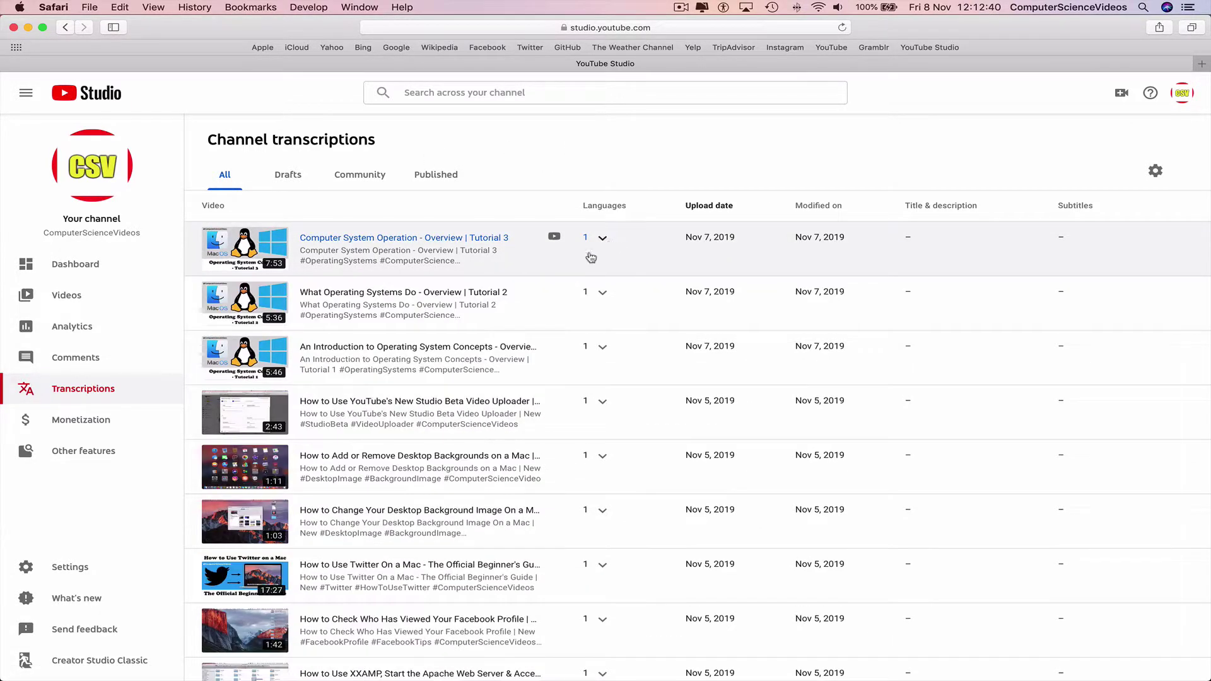
Open the channel monetization page and check the YouTube Partner Program requirements
click(85, 428)
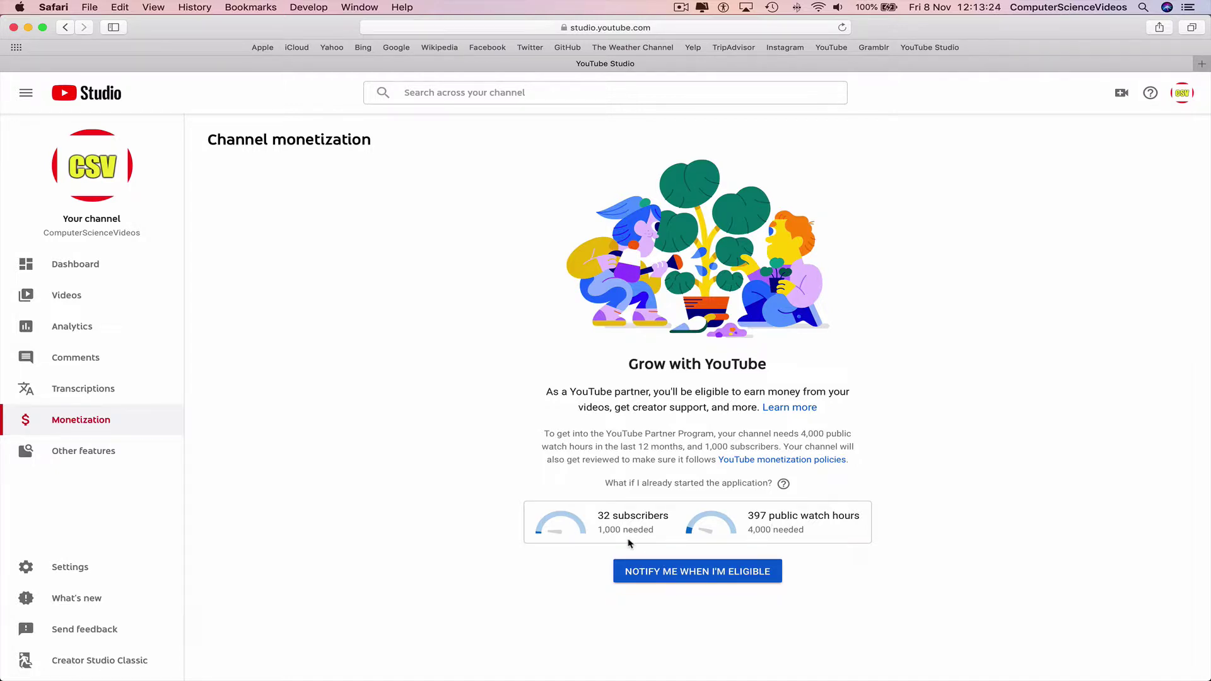
mouse_move(95, 459)
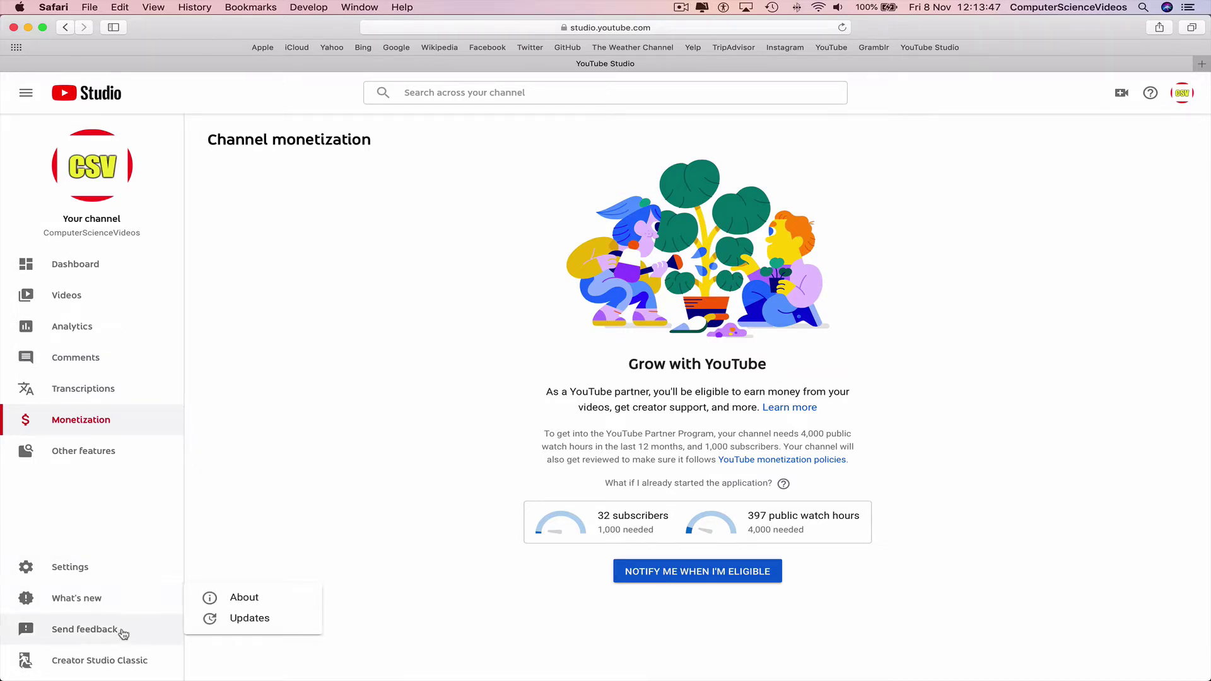
Switch to Creator Studio Classic, submitting "A specific feature I need to use is missing" as the reason
click(158, 665)
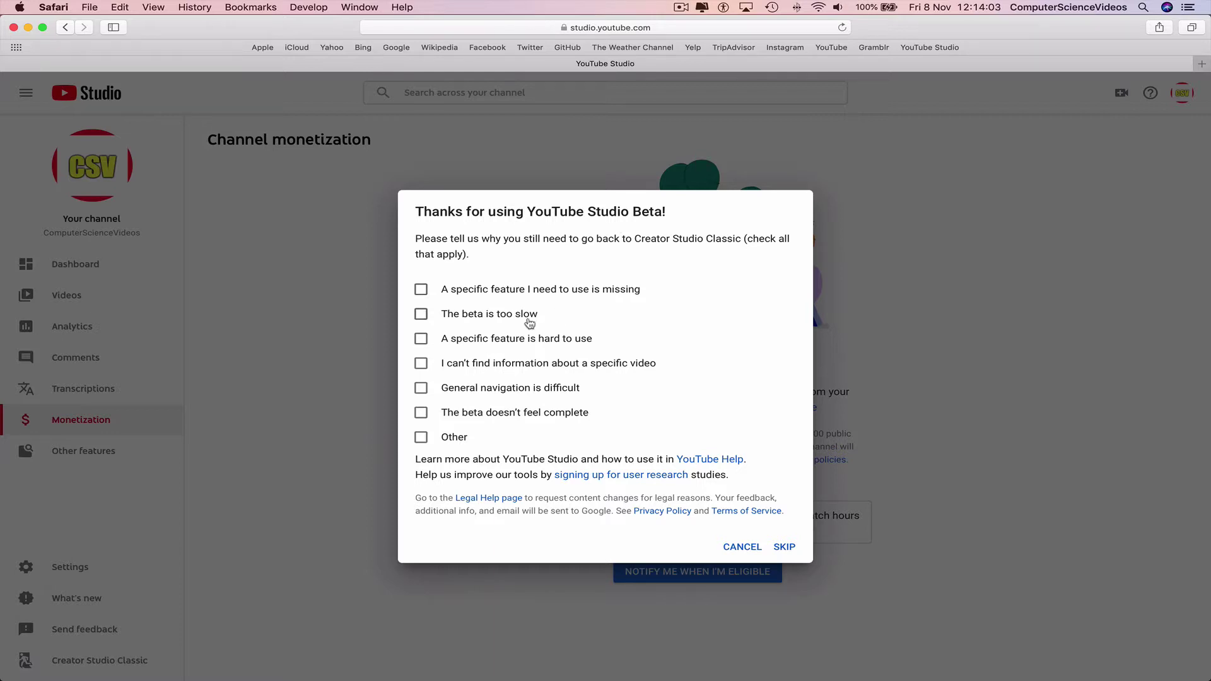
click(558, 295)
click(516, 291)
click(516, 291)
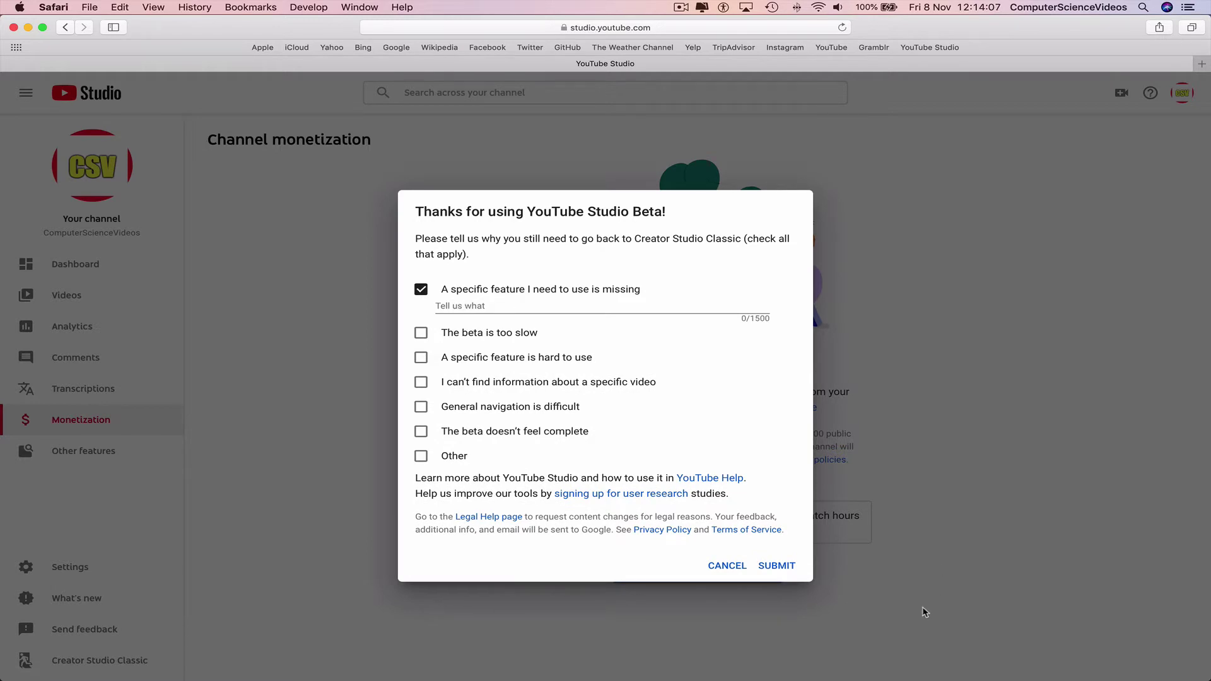
click(783, 566)
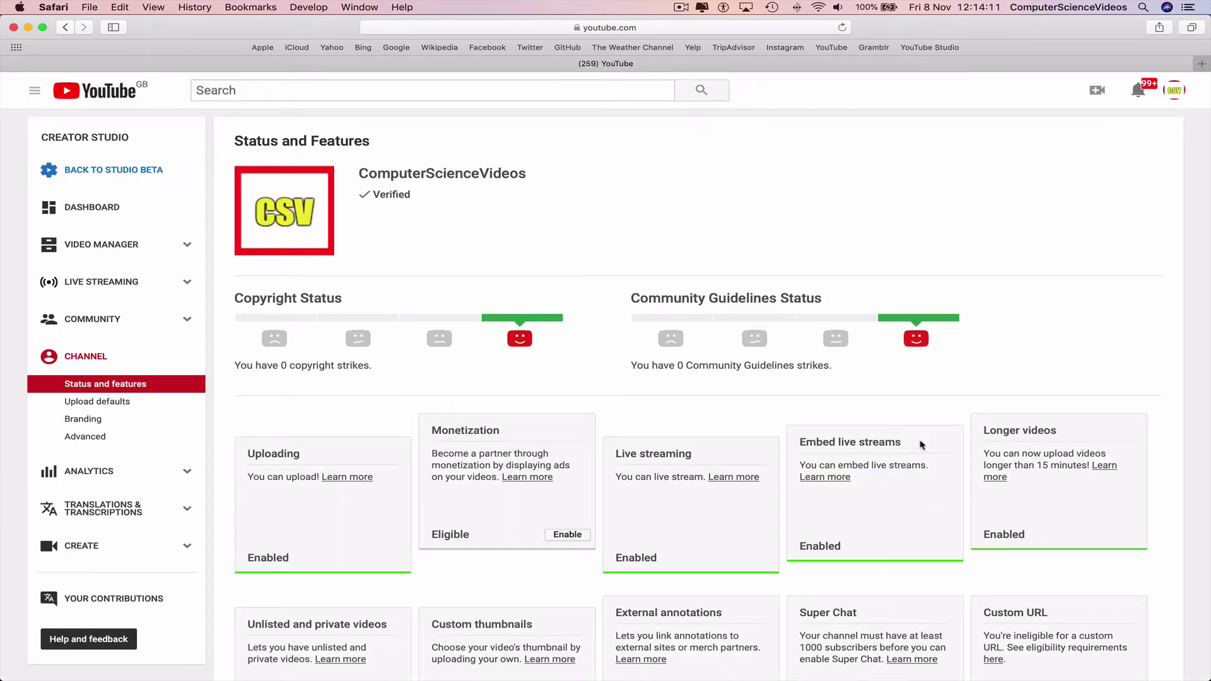
View the dashboard in Creator Studio Classic and return to YouTube Studio Beta
click(125, 207)
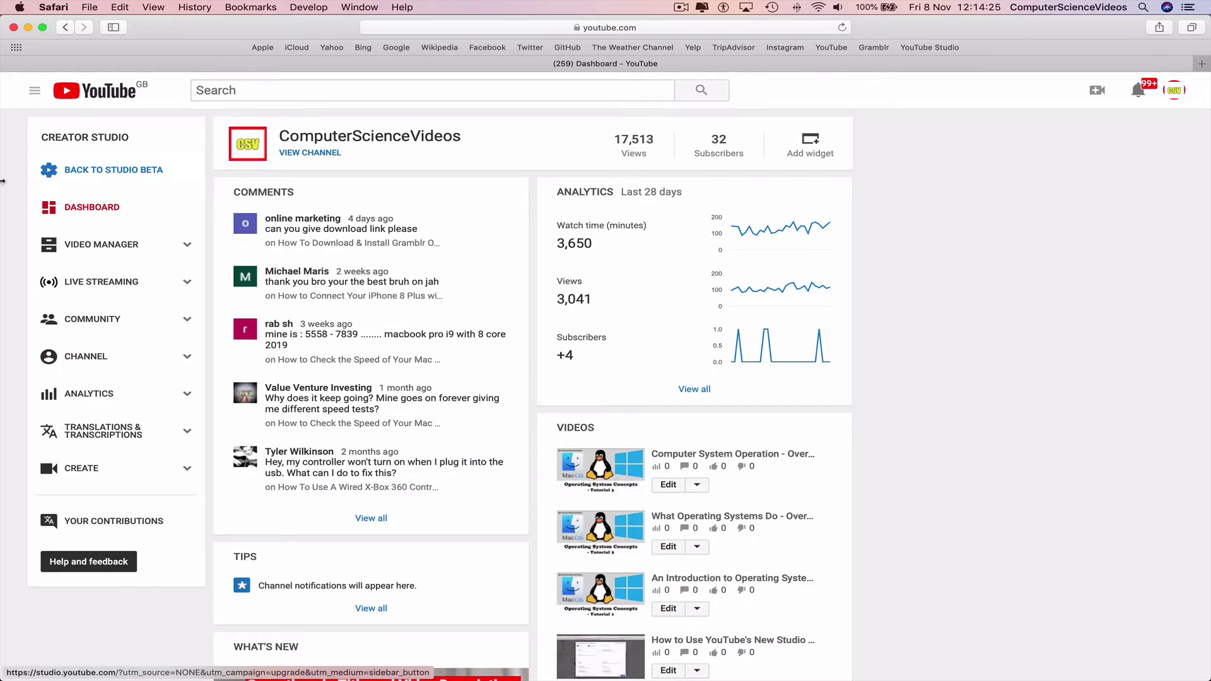
click(176, 174)
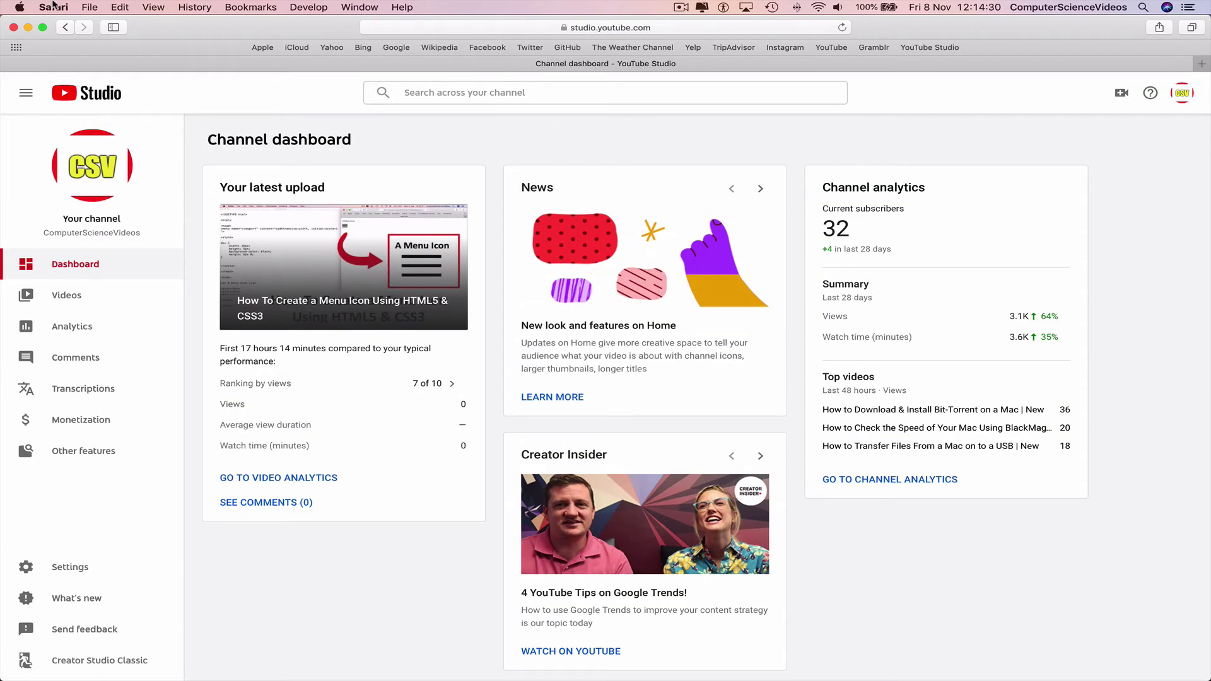
Quit Safari
click(53, 7)
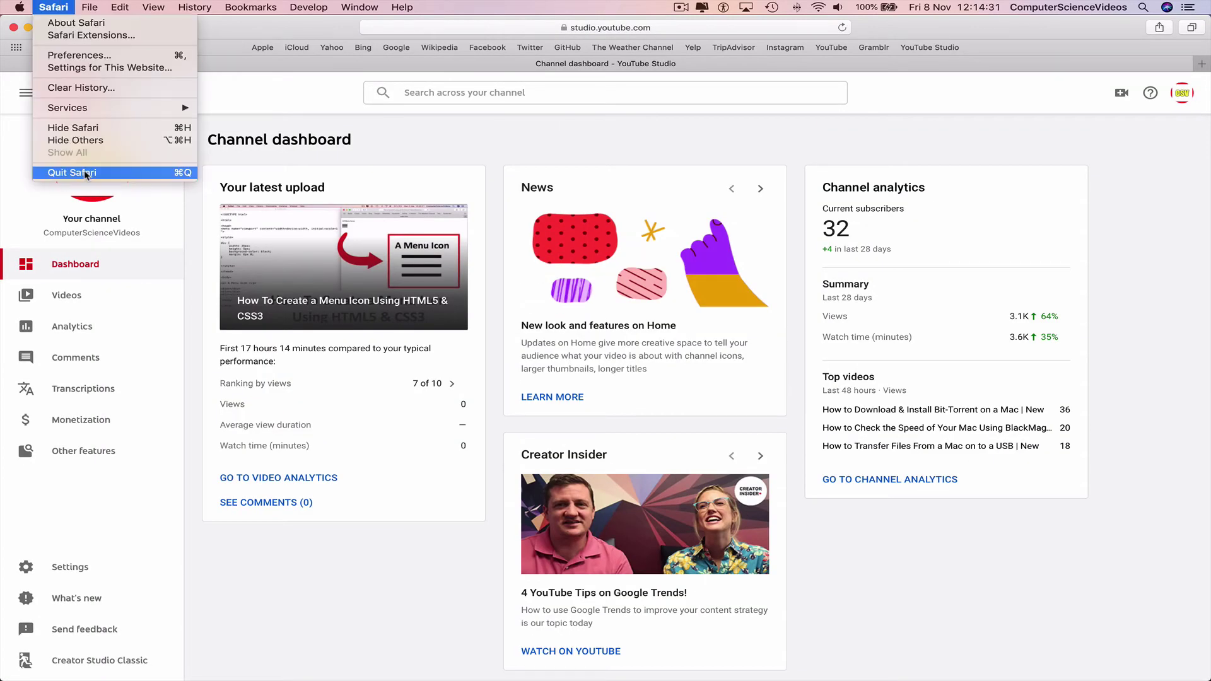
click(89, 171)
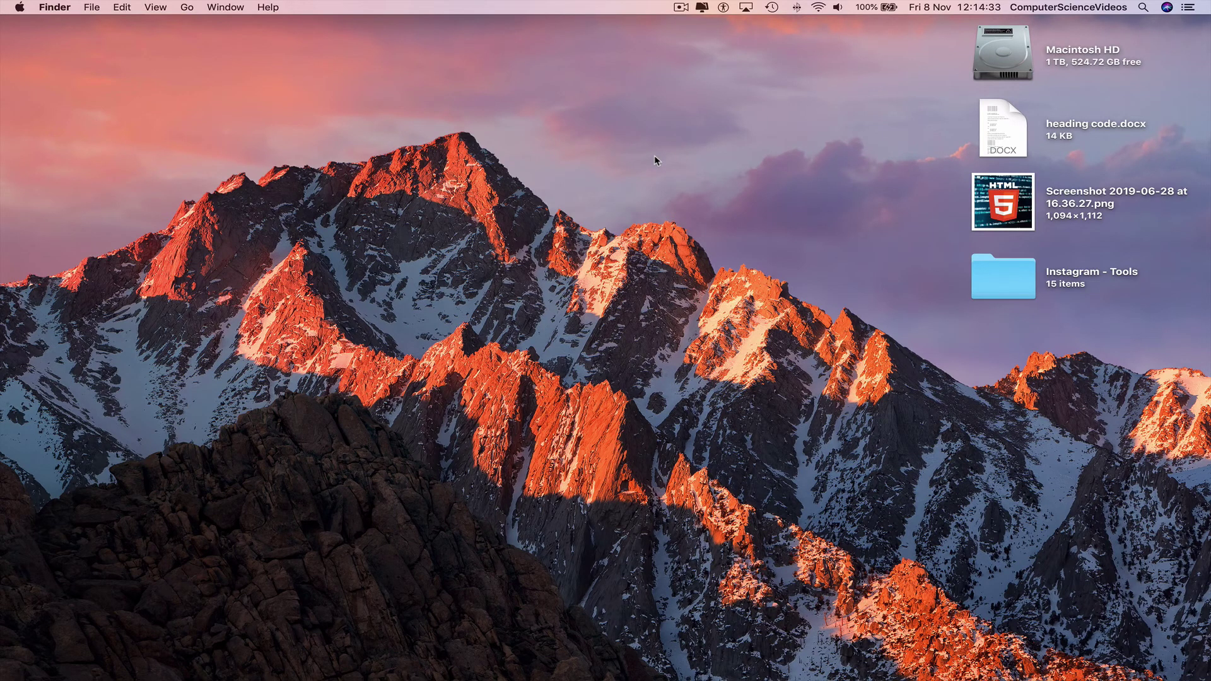